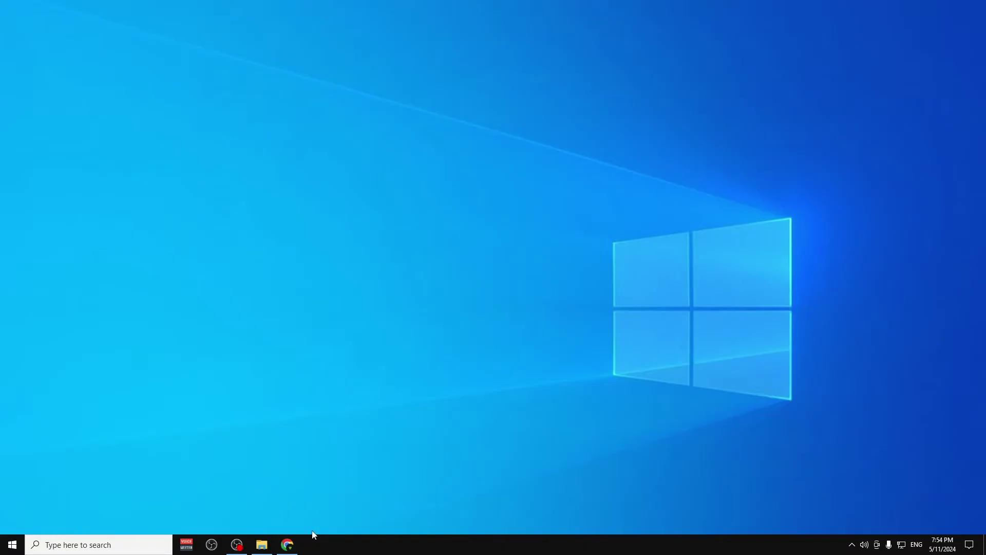
Step: Bring up Chrome on the Google Drive 'TPM 2.0 Error Fix HowTo…' folder with appraiserres.dll and dllme.txt
left_click(288, 547)
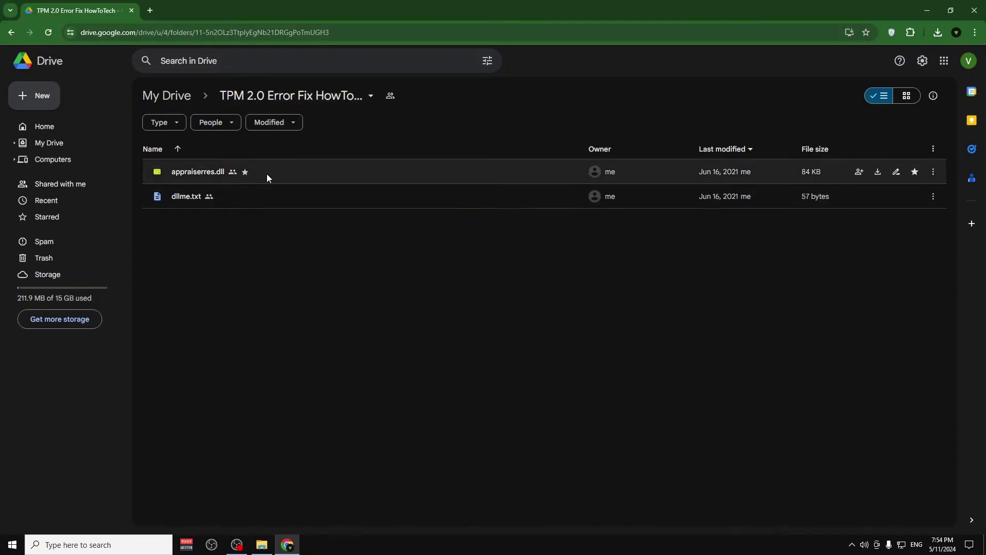
Step: Select both appraiserres.dll and dllme.txt in Drive and download them together as one zip
left_click(246, 175)
left_click(347, 252)
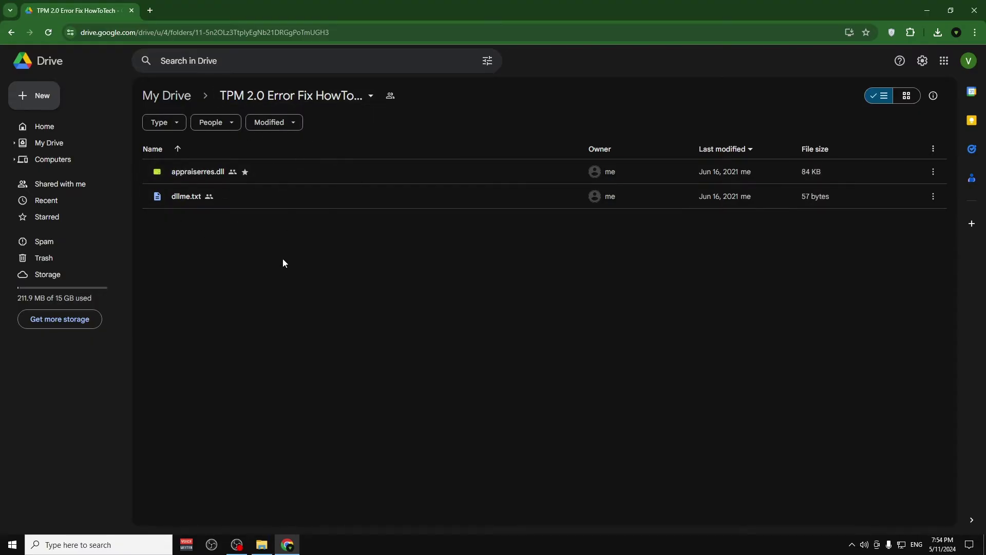
left_click(303, 102)
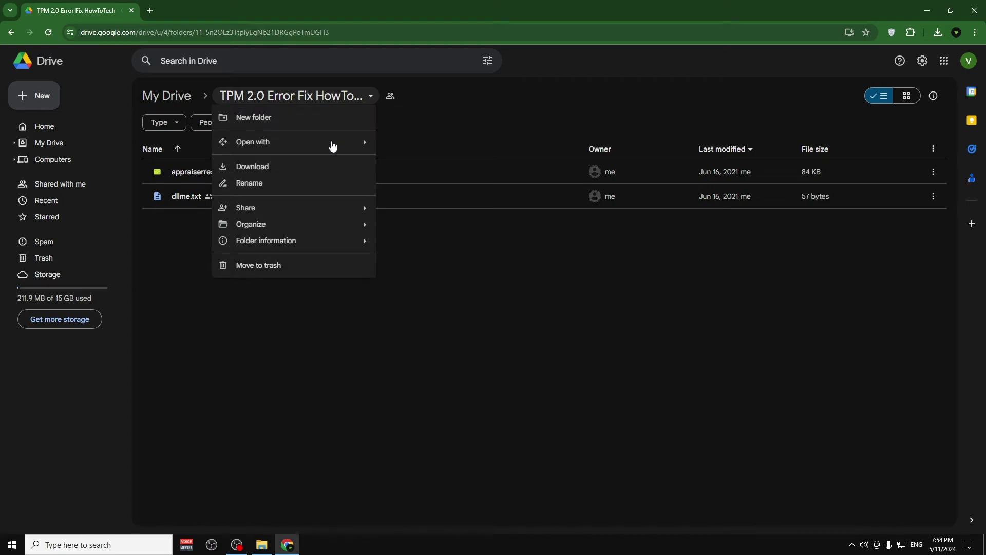
left_click(460, 312)
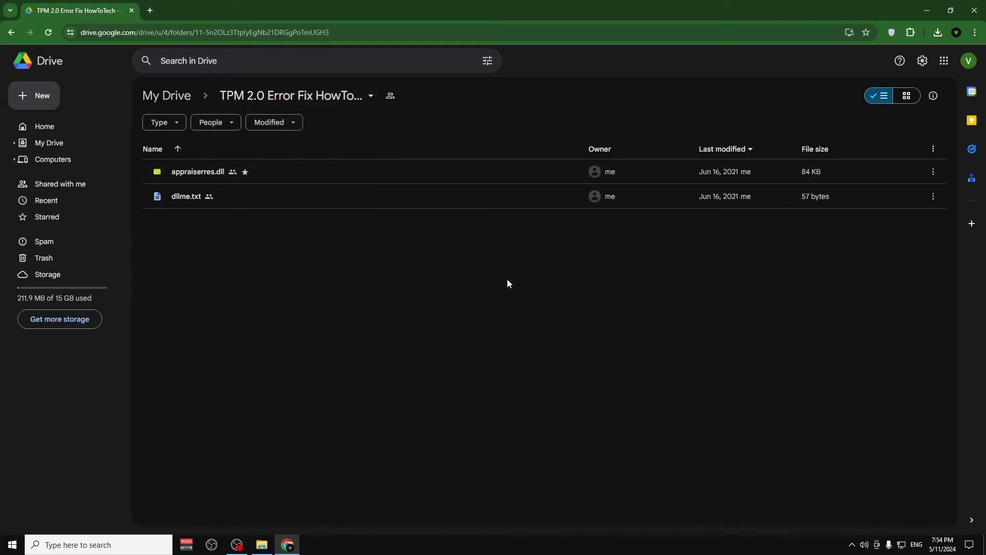
left_click_drag(683, 327, 319, 161)
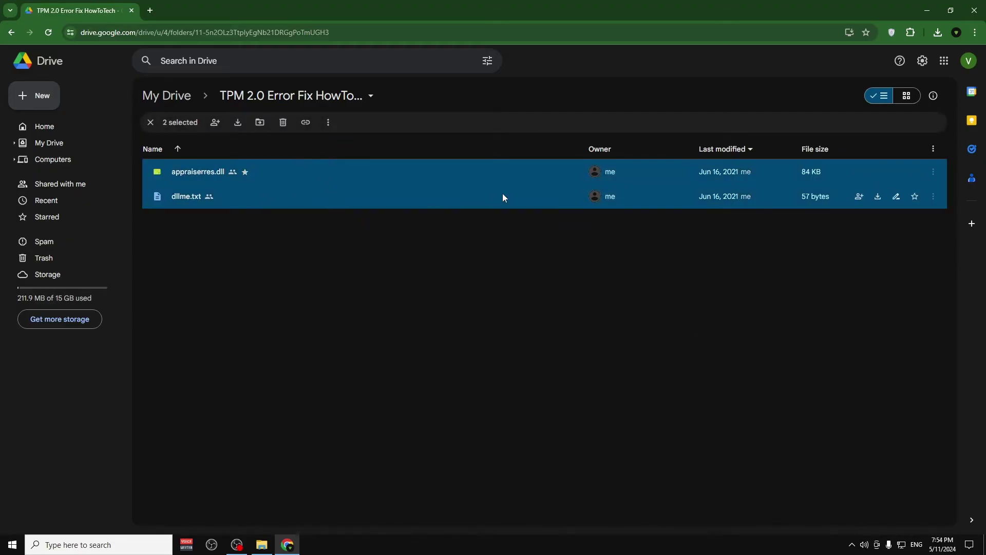
left_click(327, 122)
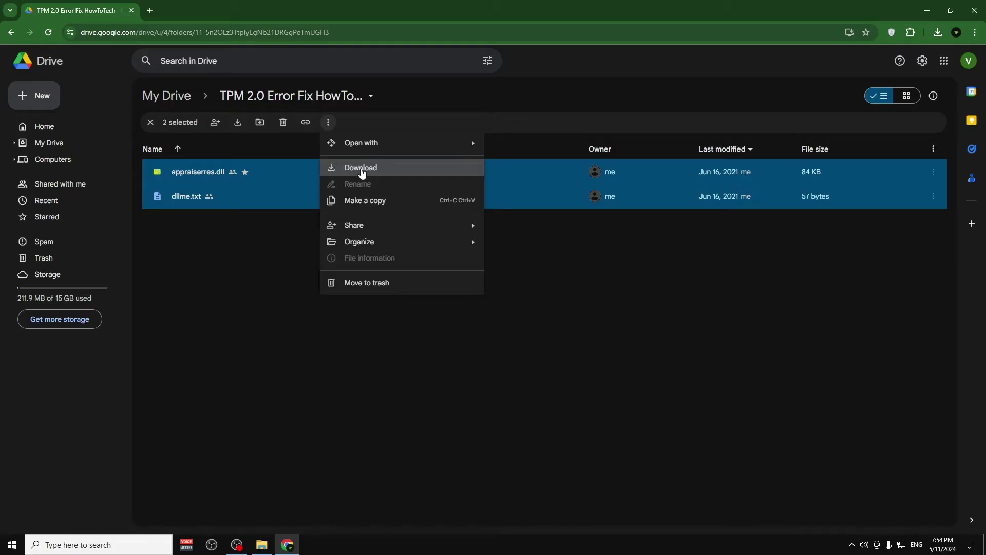
left_click(365, 169)
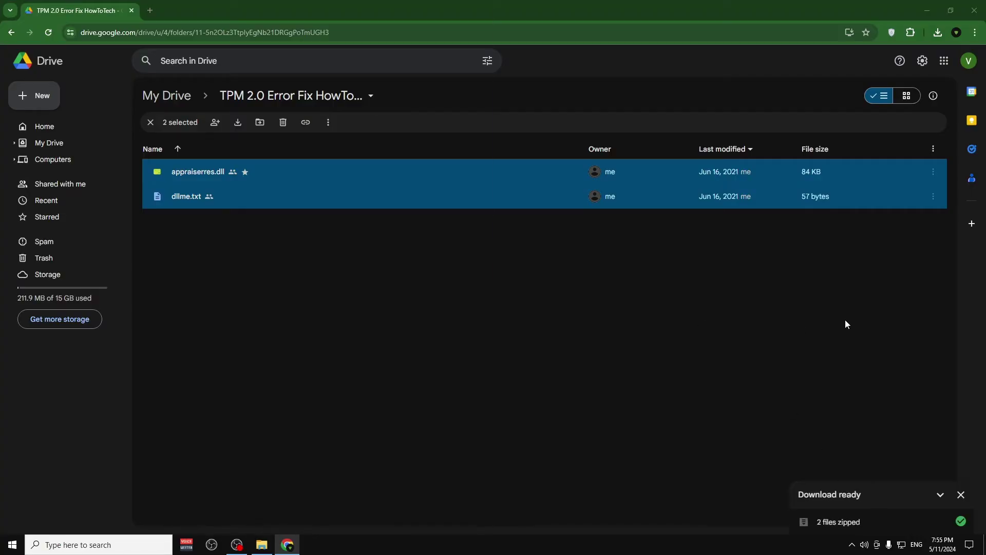
Step: Save the zip into Downloads and dismiss the download notice
left_click(406, 260)
left_click(520, 291)
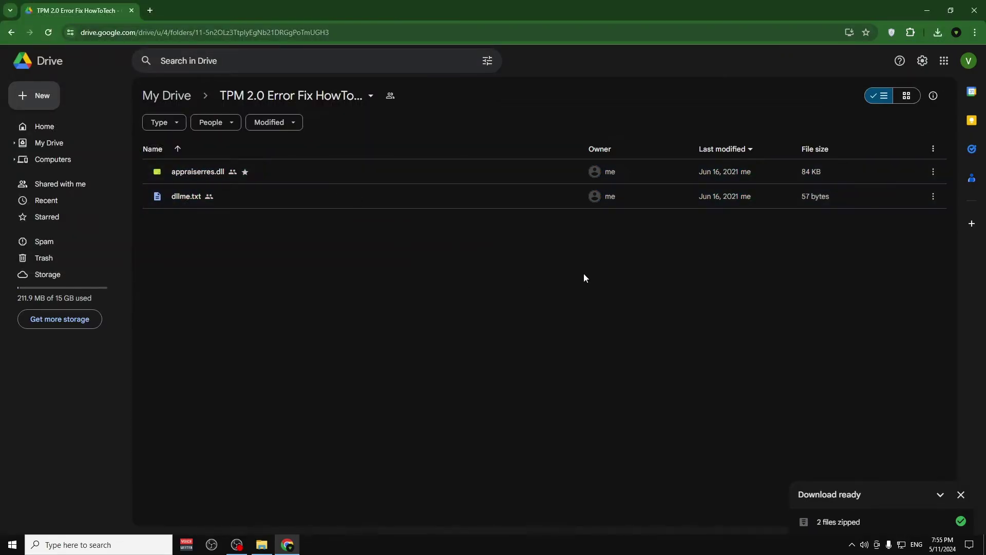
left_click_drag(516, 215, 424, 161)
left_click(599, 269)
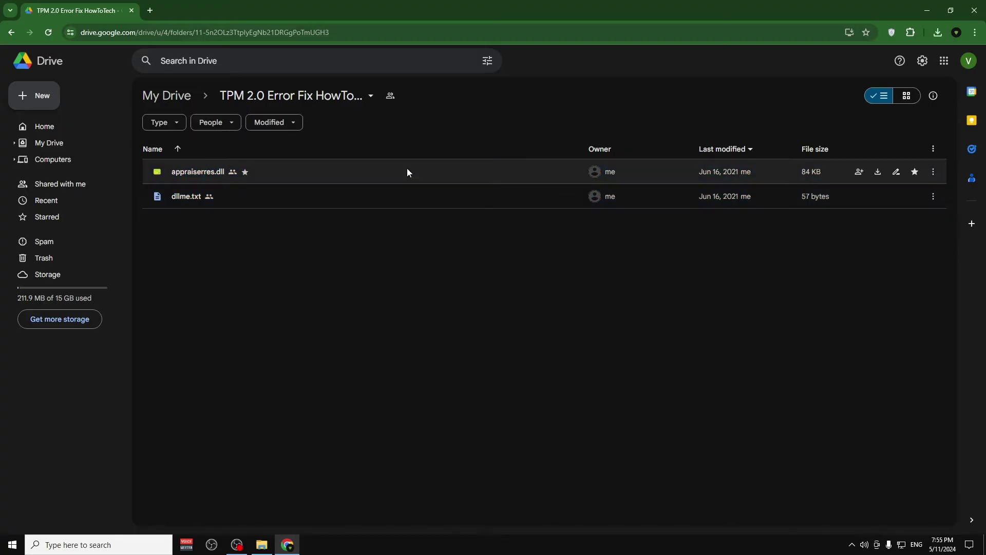
Step: Check the actions available for appraiserres.dll and dllme.txt in the Drive folder
left_click(513, 181)
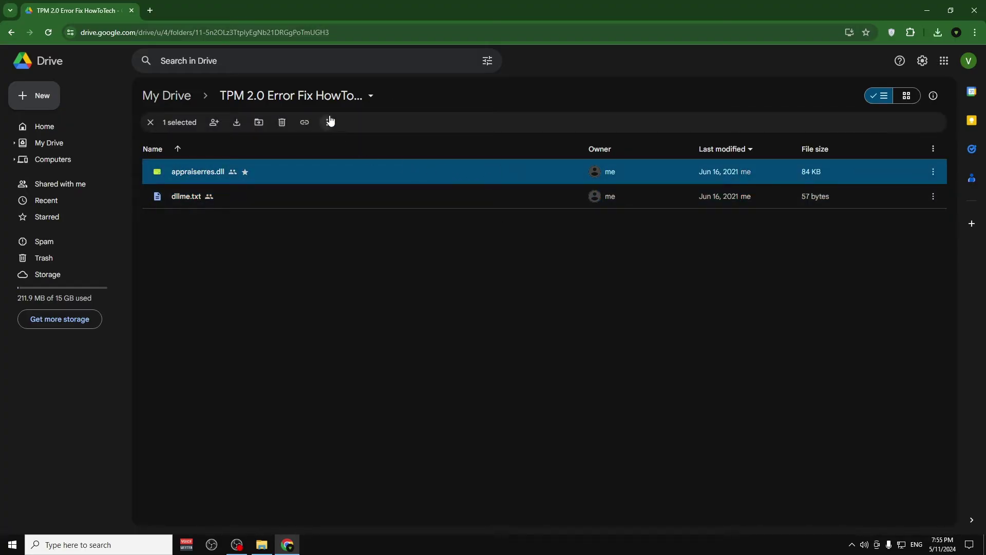
left_click(934, 172)
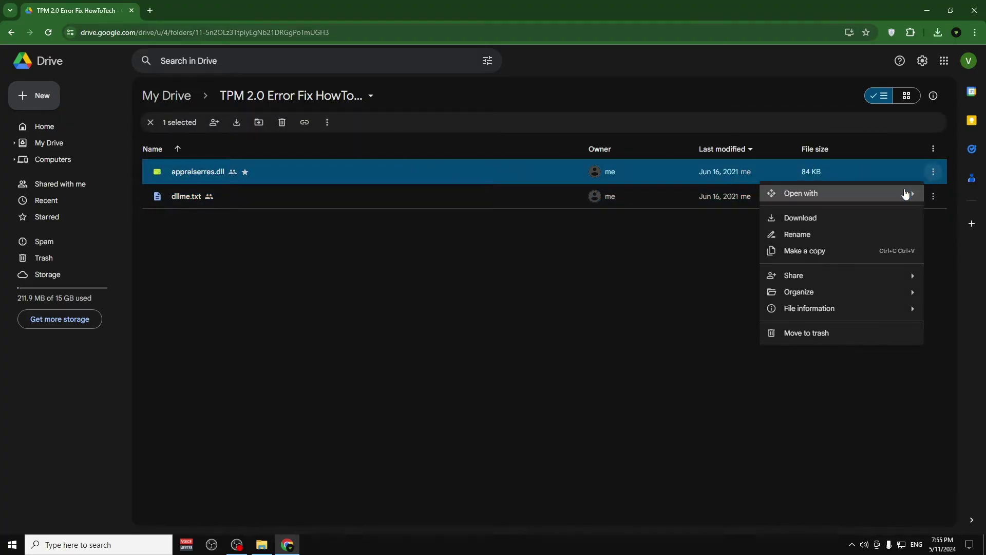
left_click(668, 277)
left_click(861, 197)
left_click(823, 215)
left_click(801, 198)
left_click(934, 197)
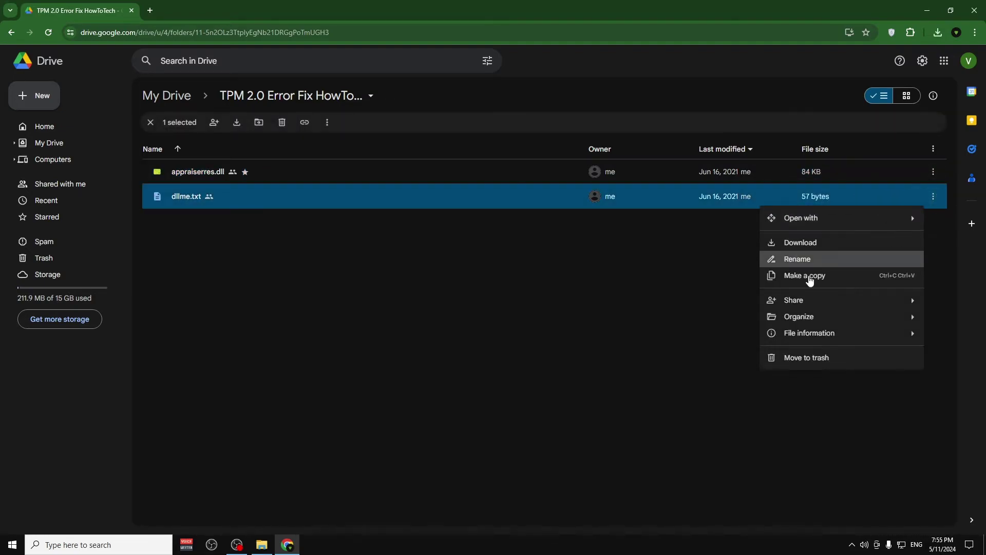
left_click(361, 211)
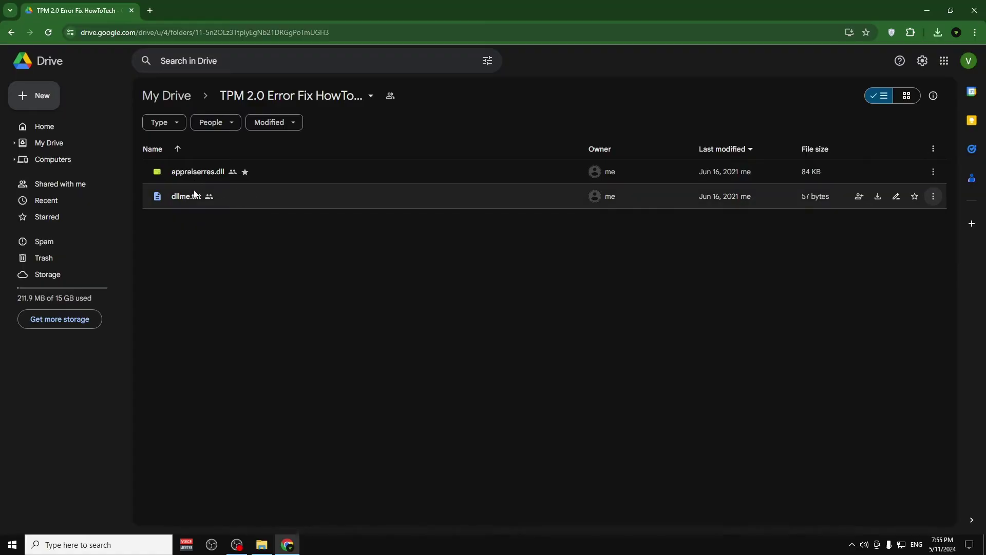
Step: Close the browser and search the Start menu for cmd, showing the Command Prompt result's options
left_click(976, 10)
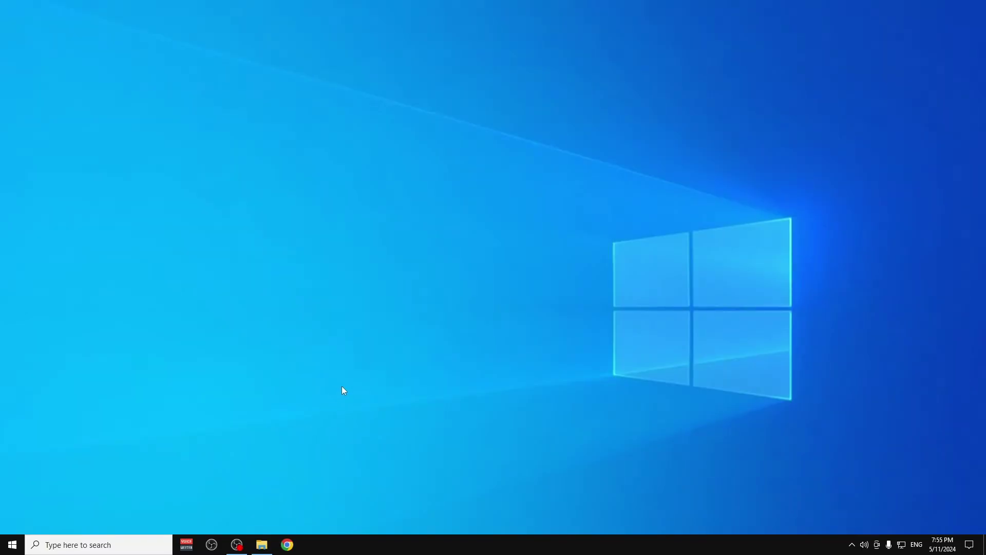
left_click(13, 545)
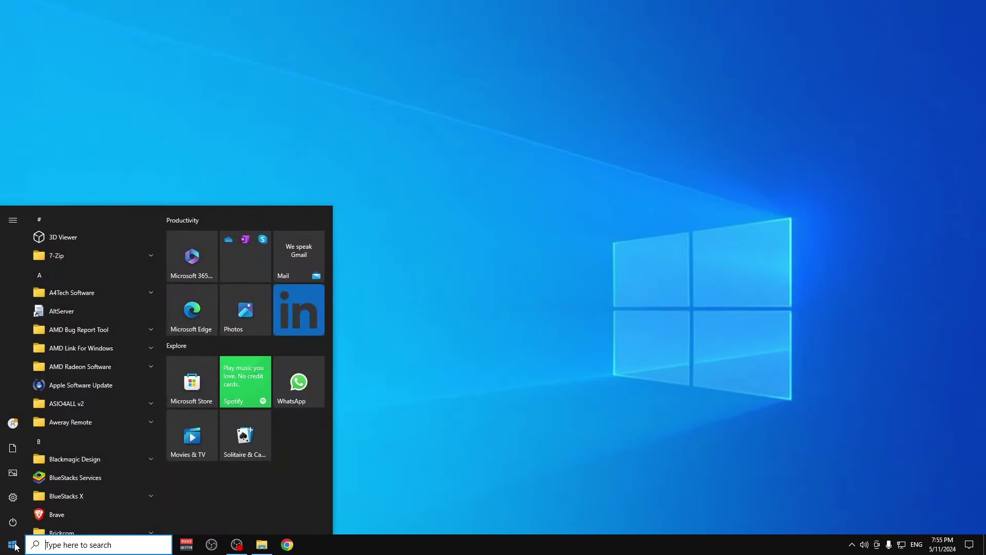
type("cmd")
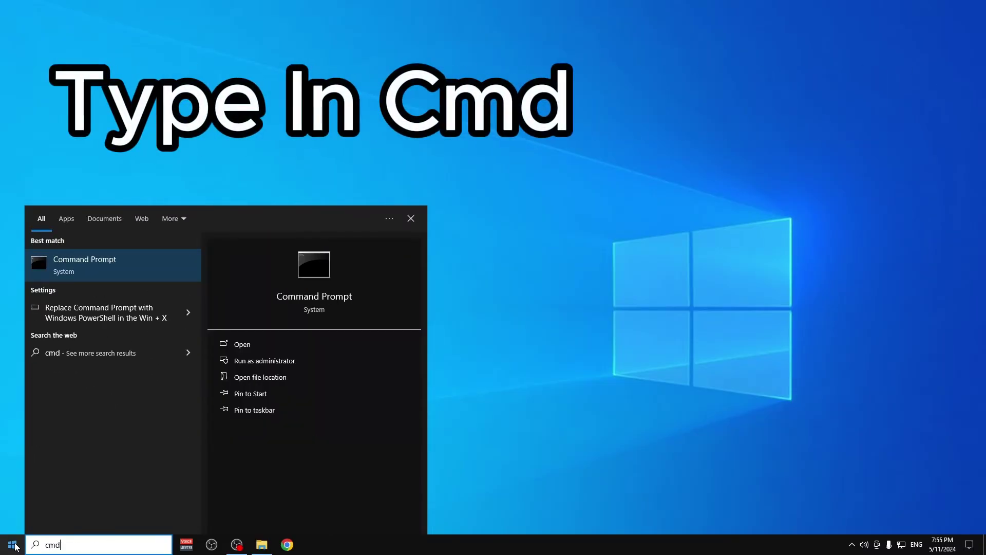
right_click(148, 257)
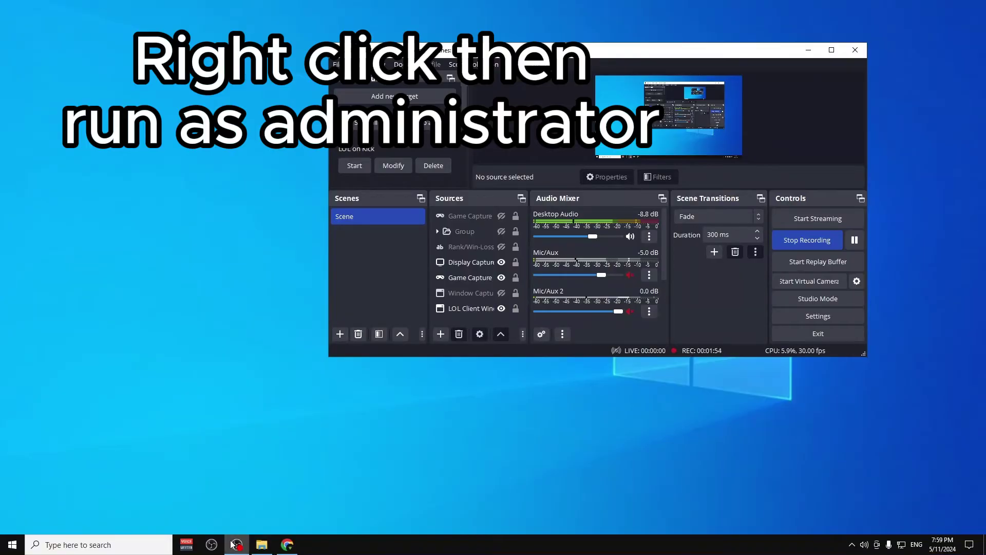
left_click(241, 549)
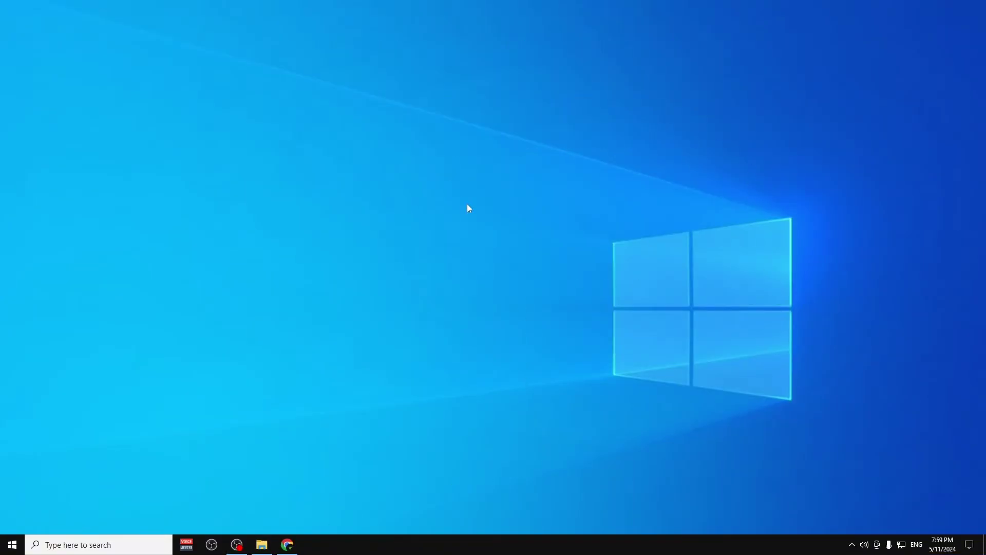
Step: Search cmd again and bring up the context menu for the Command Prompt best match
left_click(12, 544)
left_click(13, 545)
left_click(13, 545)
type("cmd")
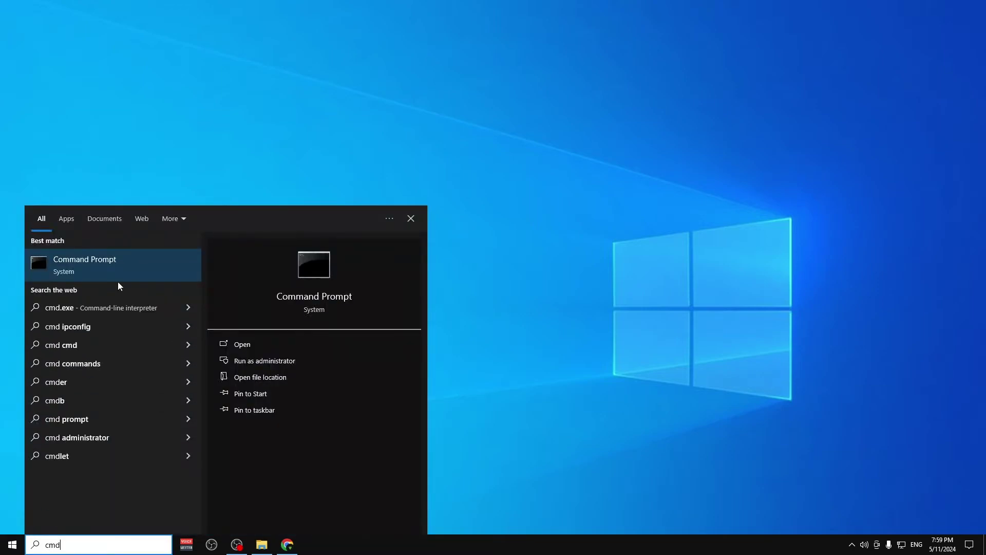
right_click(128, 255)
left_click(170, 263)
right_click(129, 270)
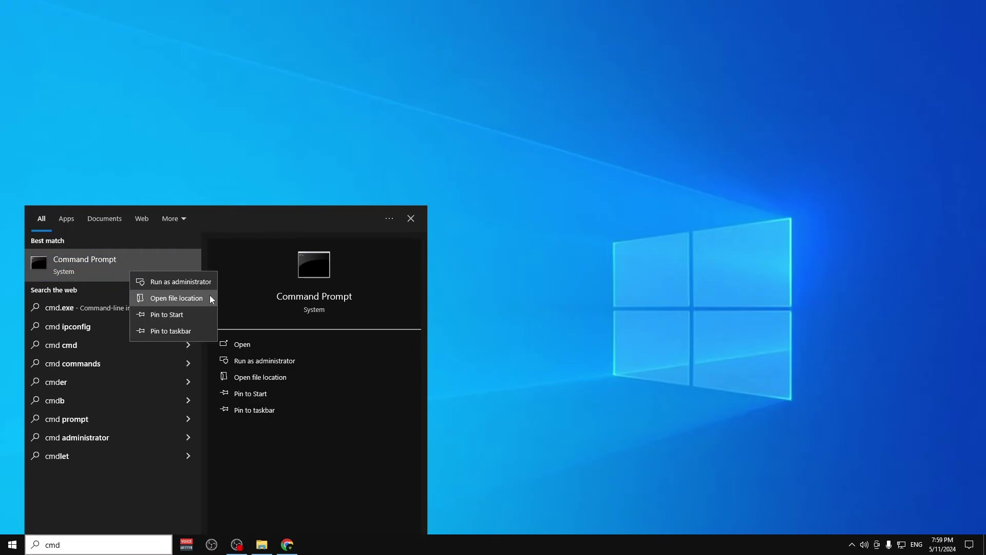
Step: Follow the Command Prompt shortcut's properties to the real cmd.exe in system32 and show its options
left_click(176, 298)
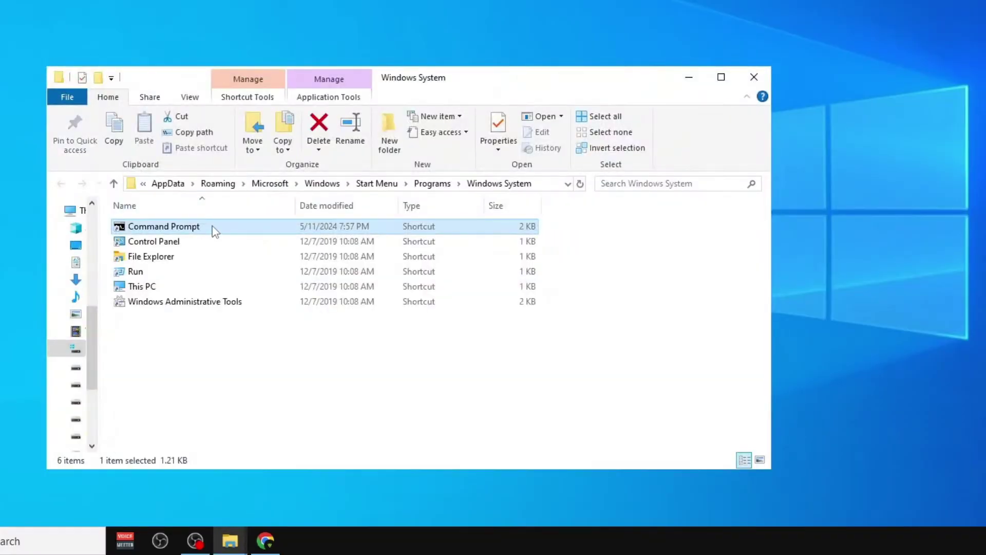
right_click(214, 231)
left_click(255, 482)
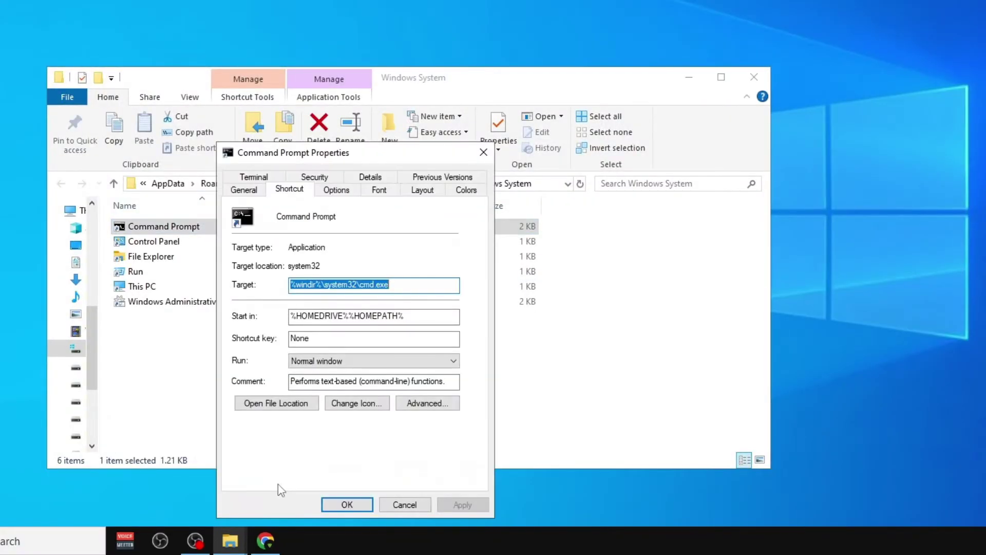
left_click(314, 406)
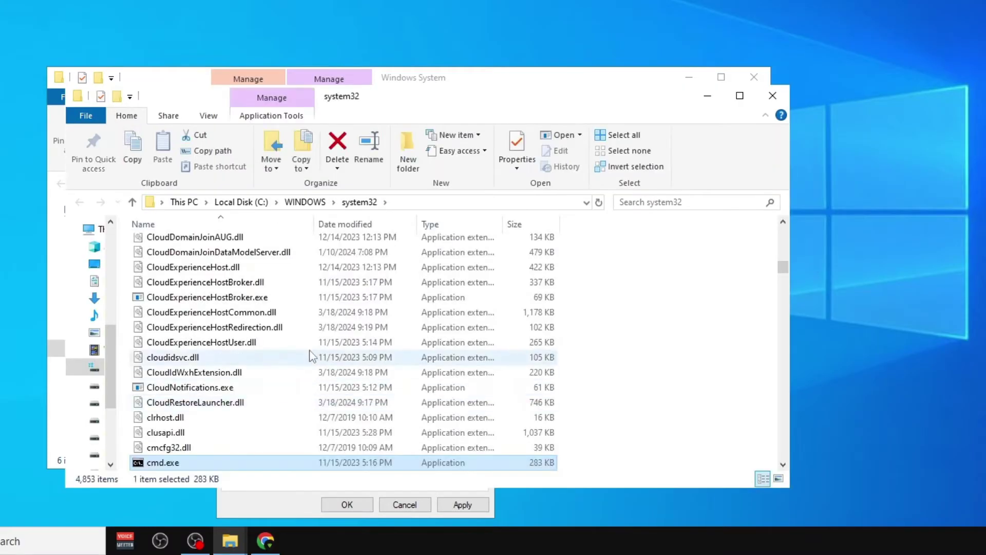
right_click(185, 463)
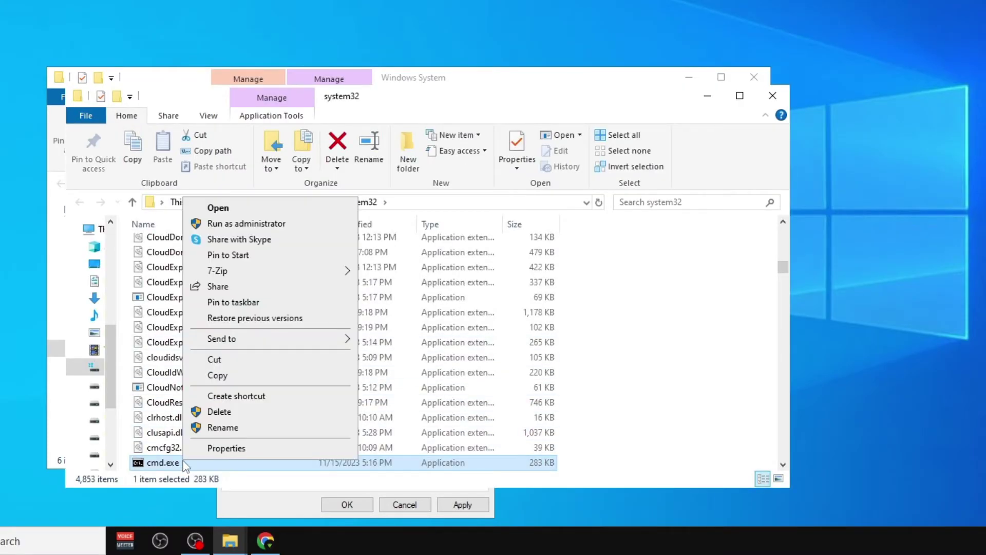
Step: Run cmd.exe as administrator, execute gpupdate, then close the console with exit
left_click(303, 226)
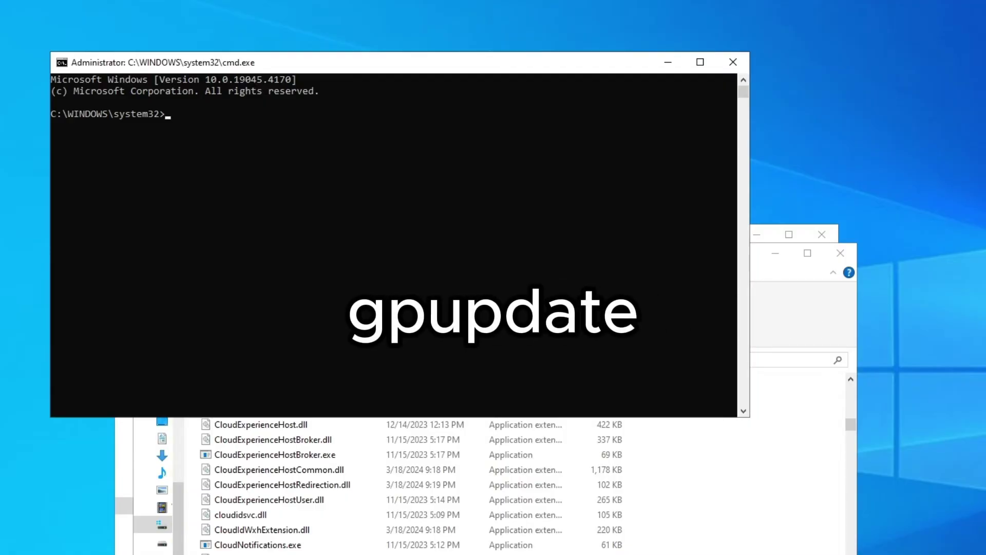
type("gpupdate")
key("Return")
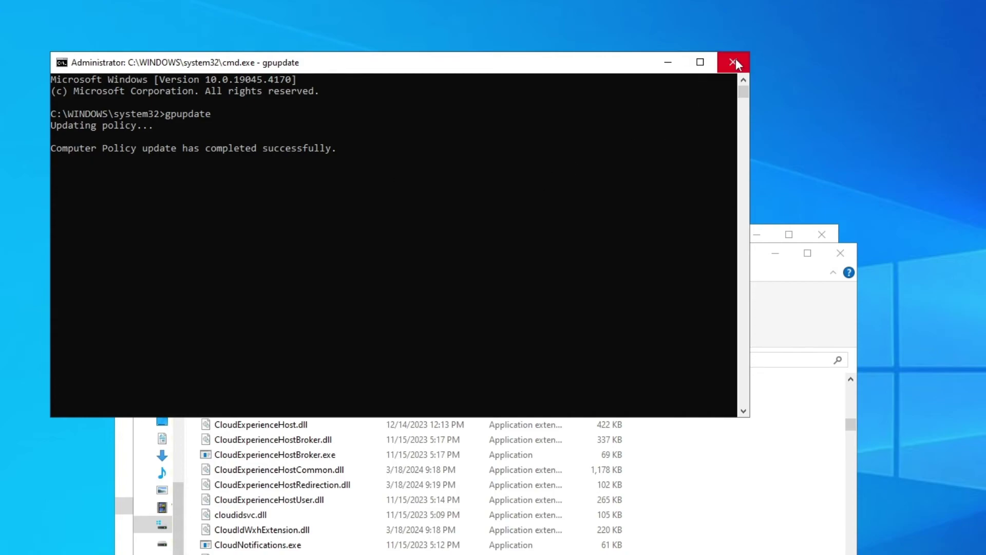
type("exit")
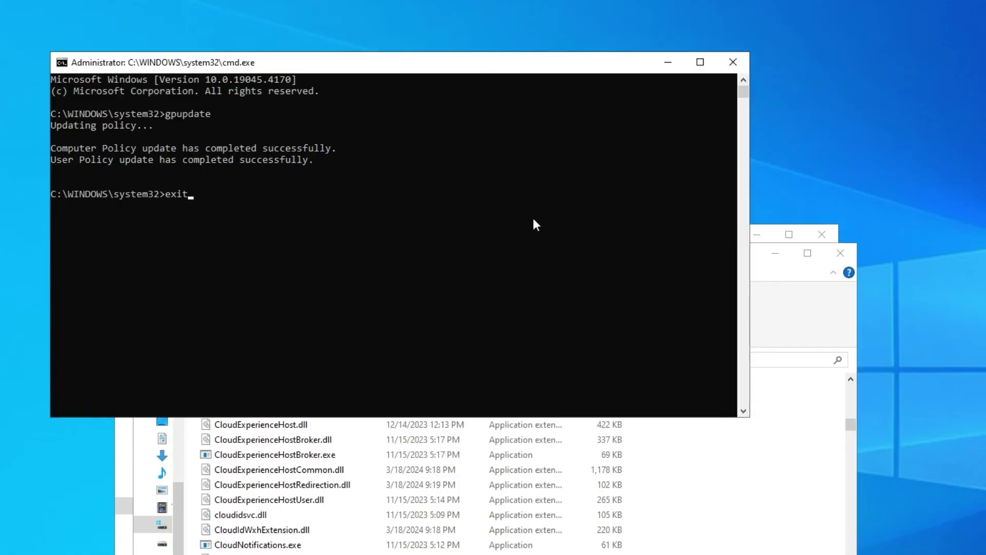
key("Return")
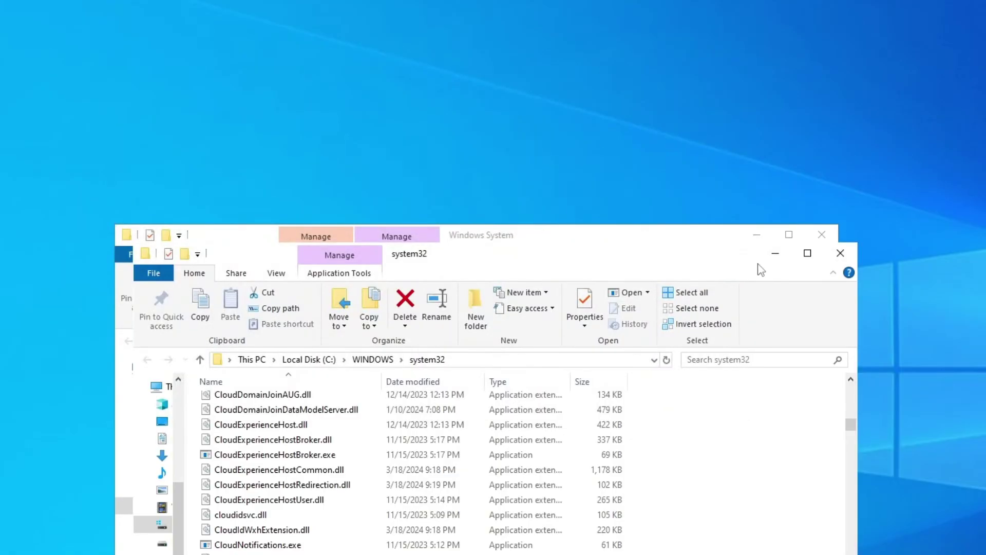
Step: Close the system32, System and shortcut properties windows, and open Downloads to check the TPM folder
left_click(840, 253)
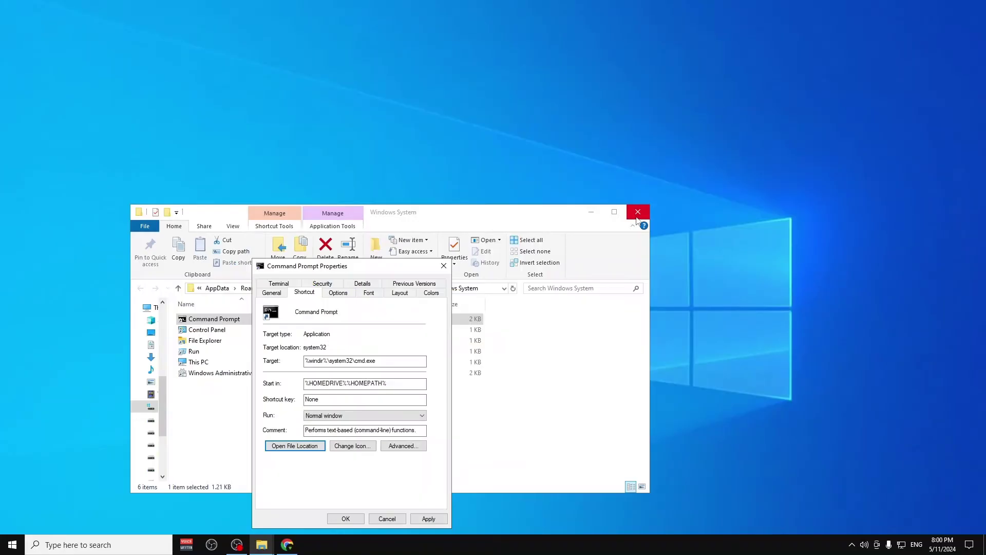
left_click(823, 234)
left_click(551, 310)
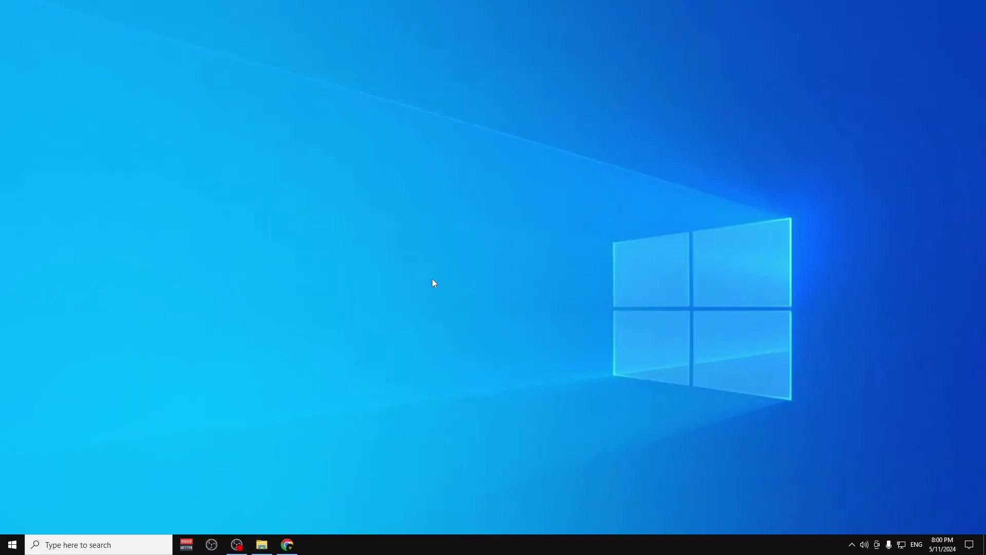
left_click(262, 544)
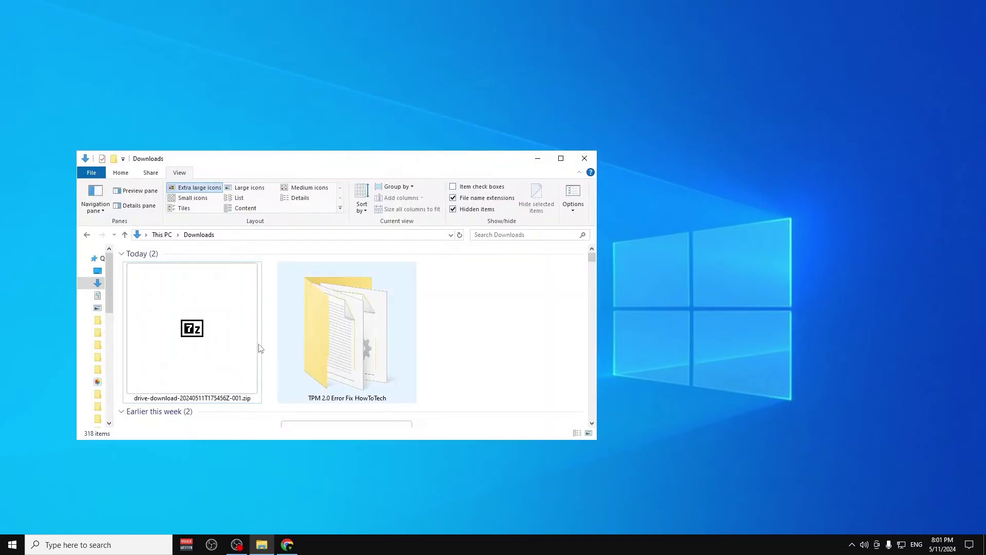
left_click(212, 318)
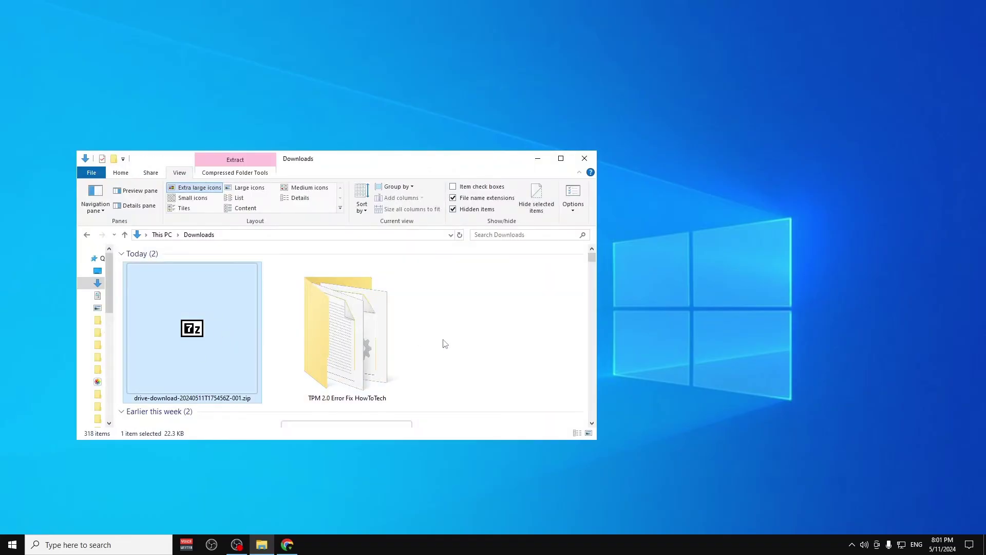
left_click_drag(491, 361, 355, 313)
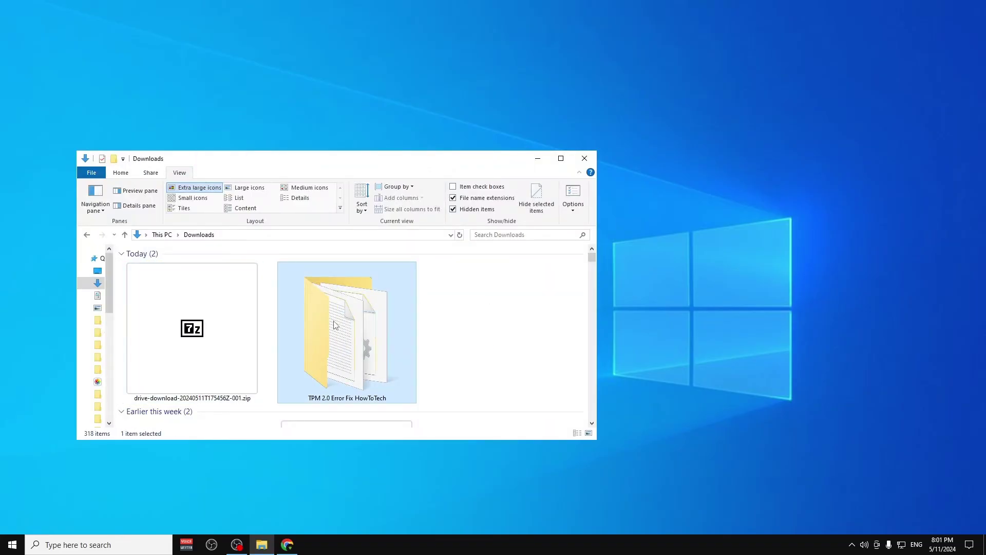
key("Return")
left_click(90, 236)
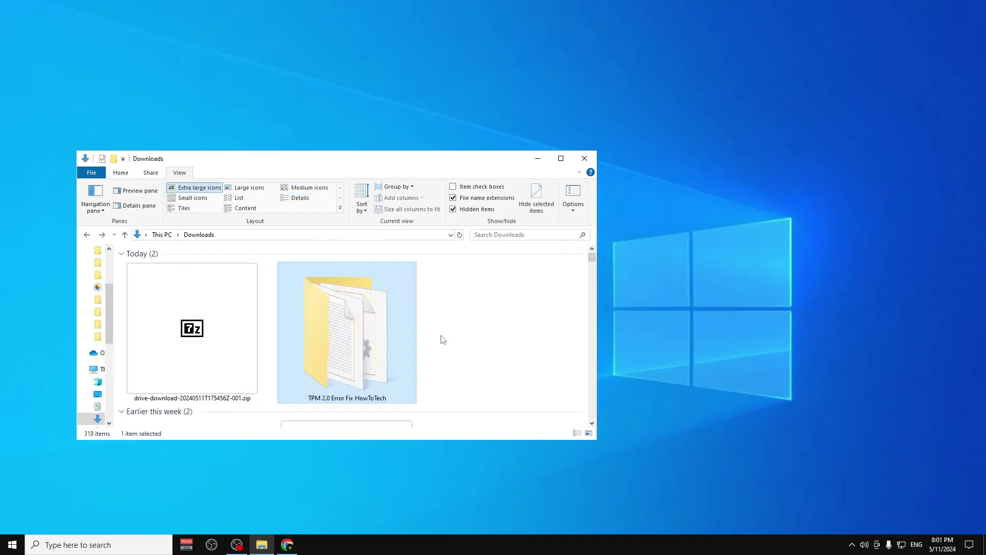
Step: Create a folder in Downloads, keeping the default name 'New folder'
right_click(465, 312)
mouse_move(549, 452)
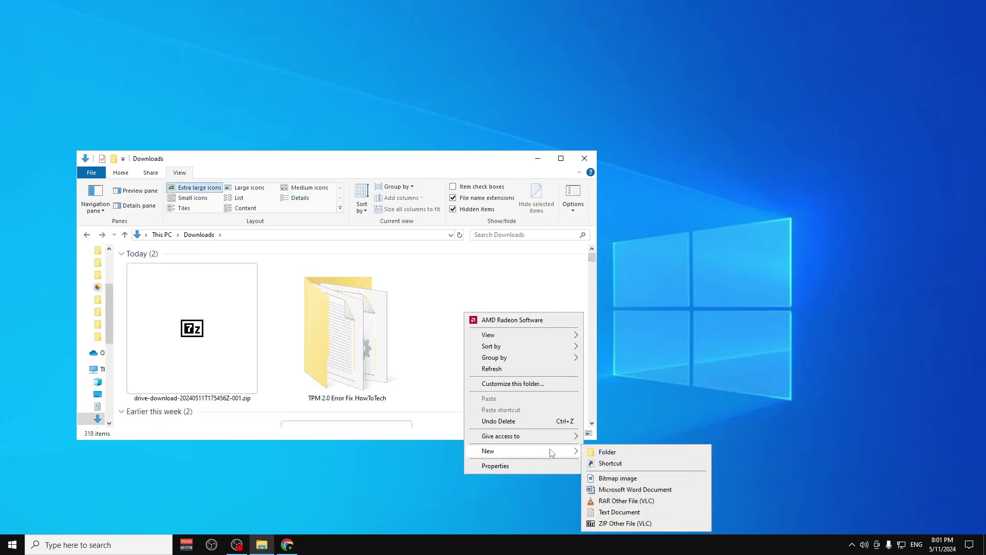
left_click(606, 452)
left_click(421, 350)
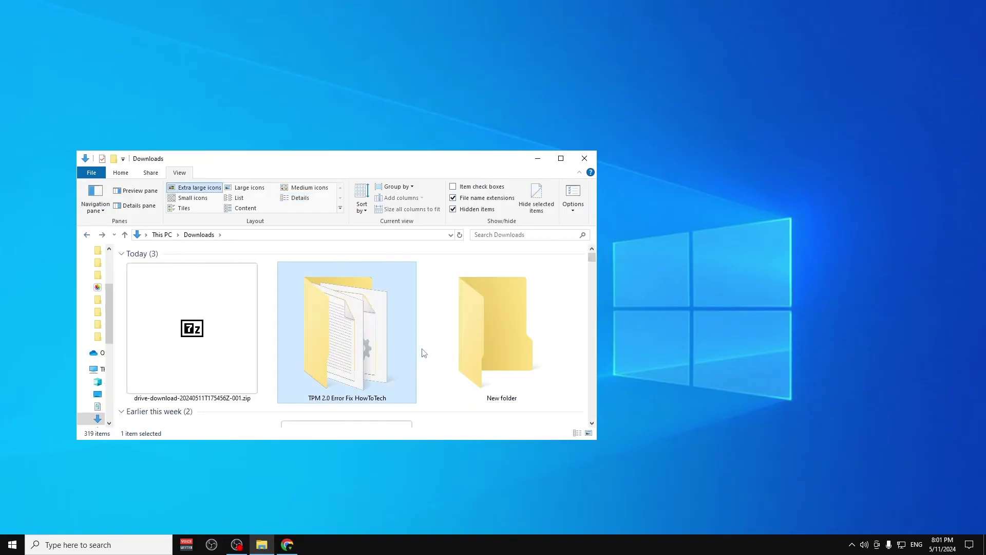
Step: Delete the TPM 2.0 Error Fix HowToTech folder and move the drive-download zip into New folder
left_click(378, 353)
key("Delete")
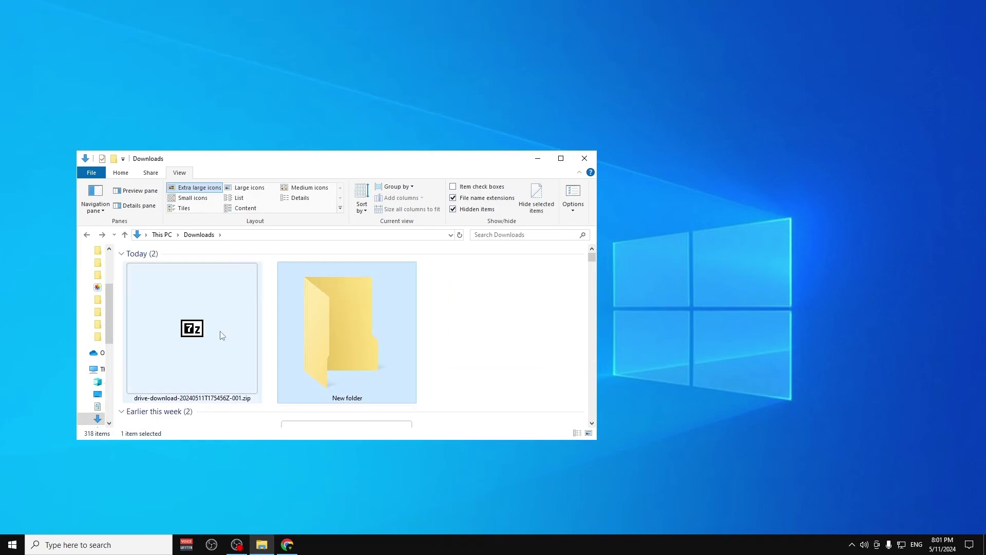
left_click(212, 333)
left_click_drag(194, 292, 352, 321)
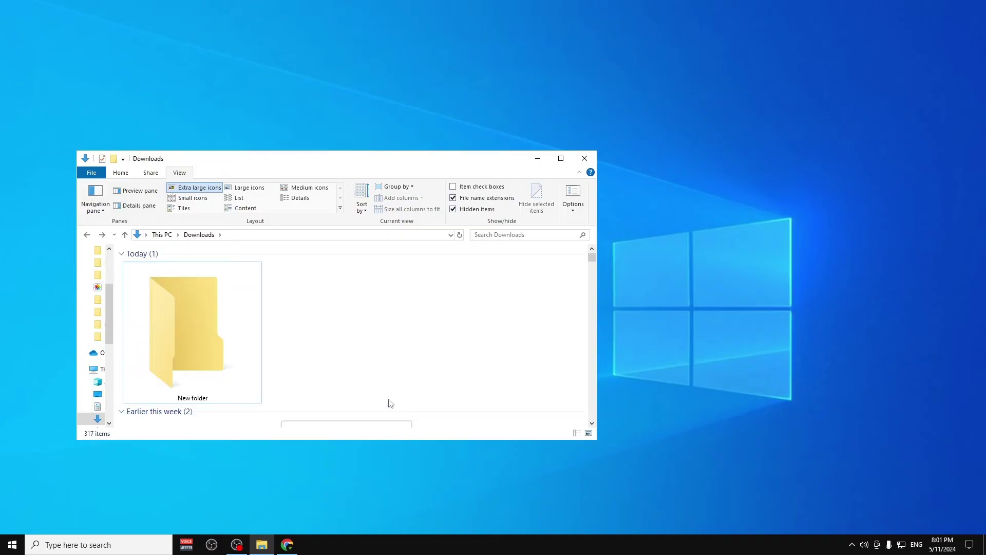
Step: Extract the zip in New folder with 7-Zip Extract Here, then delete the zip
double_click(211, 307)
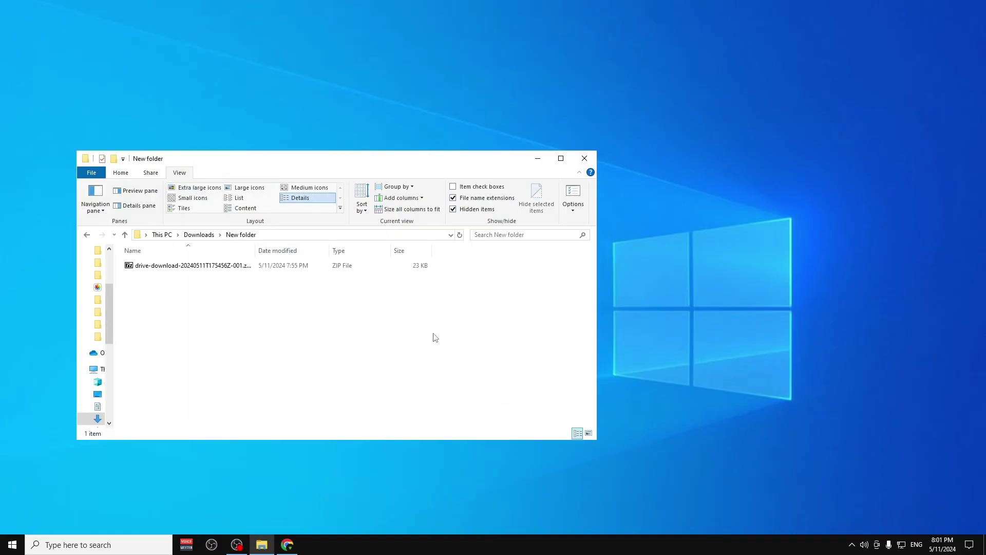
right_click(240, 266)
mouse_move(288, 296)
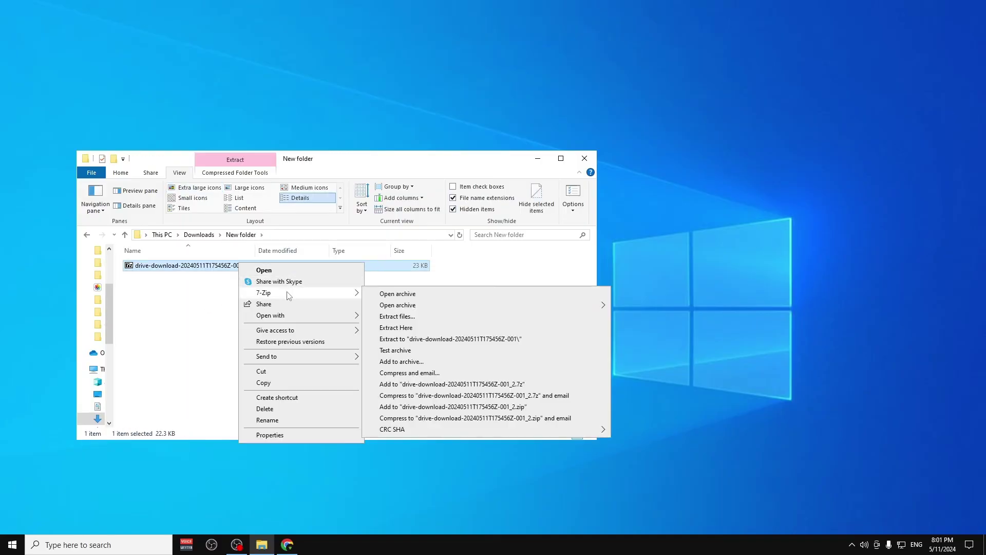
left_click(419, 329)
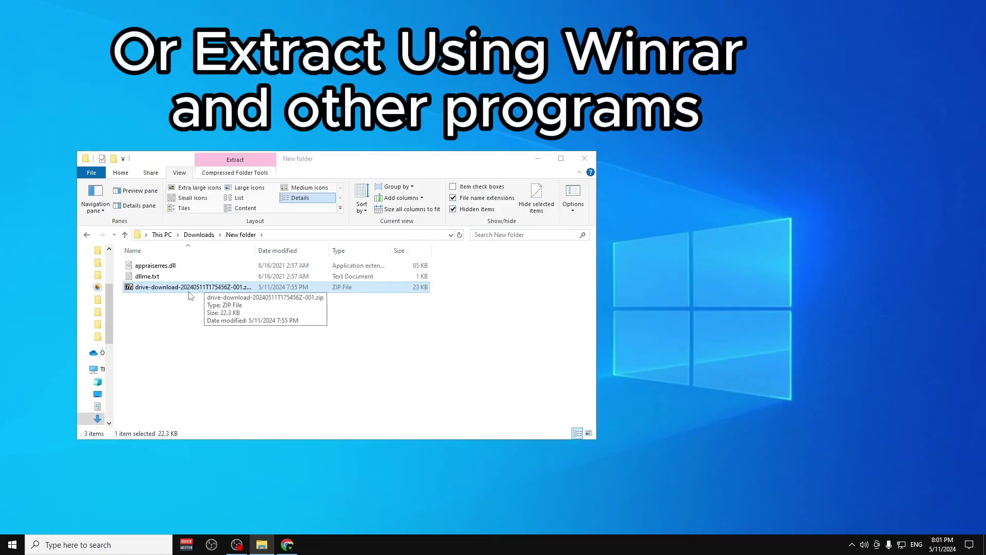
left_click(150, 289)
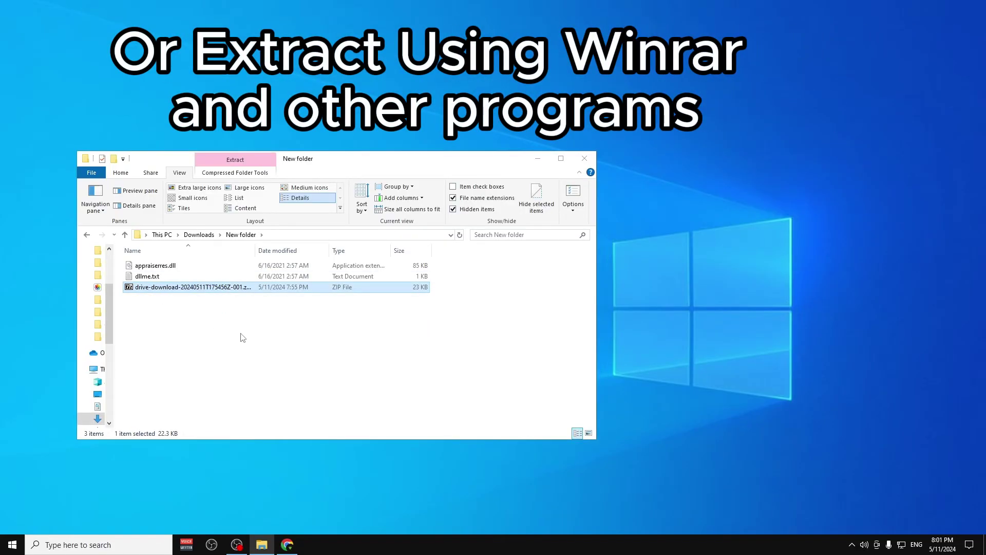
key("Delete")
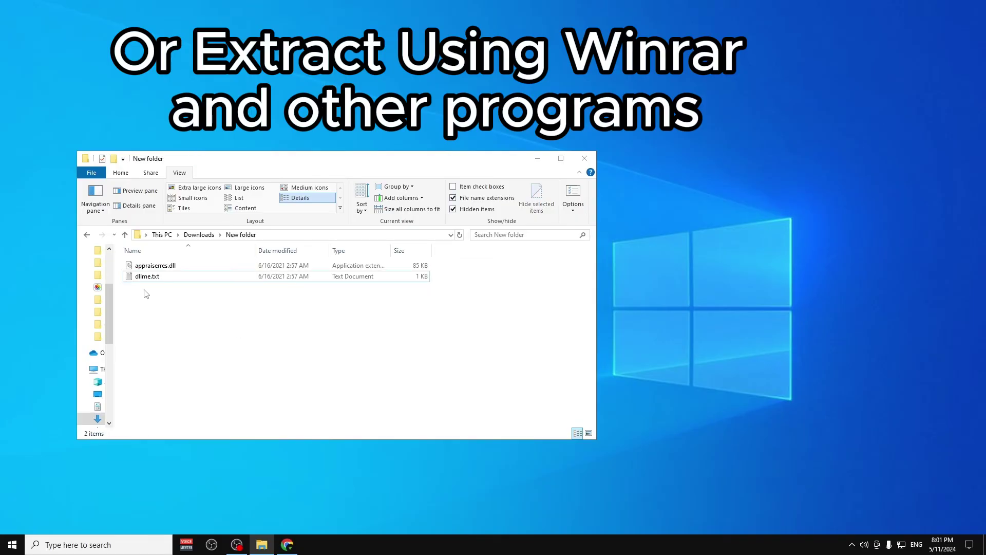
left_click_drag(239, 339, 191, 260)
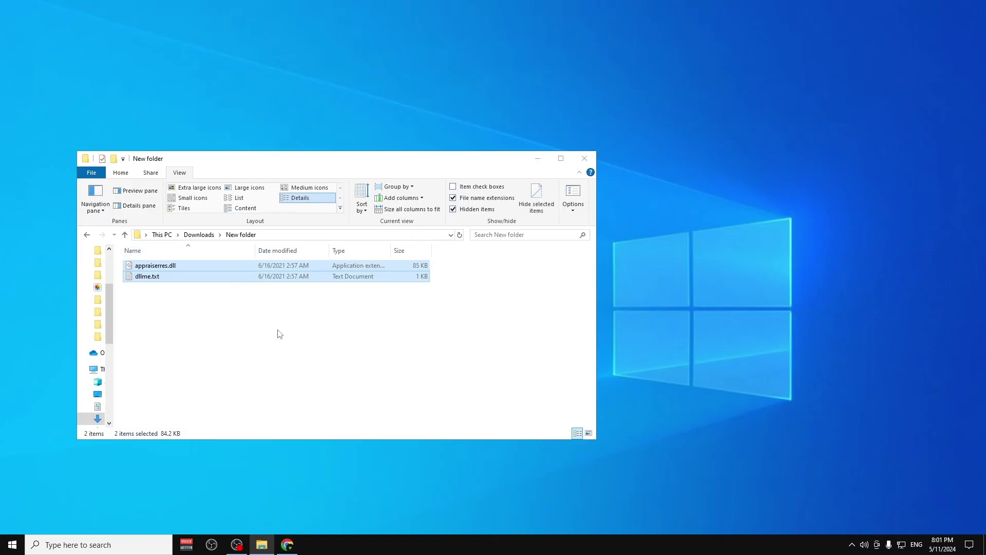
Step: Copy appraiserres.dll and dllme.txt and scroll the navigation pane down to the USB drive
left_click(279, 334)
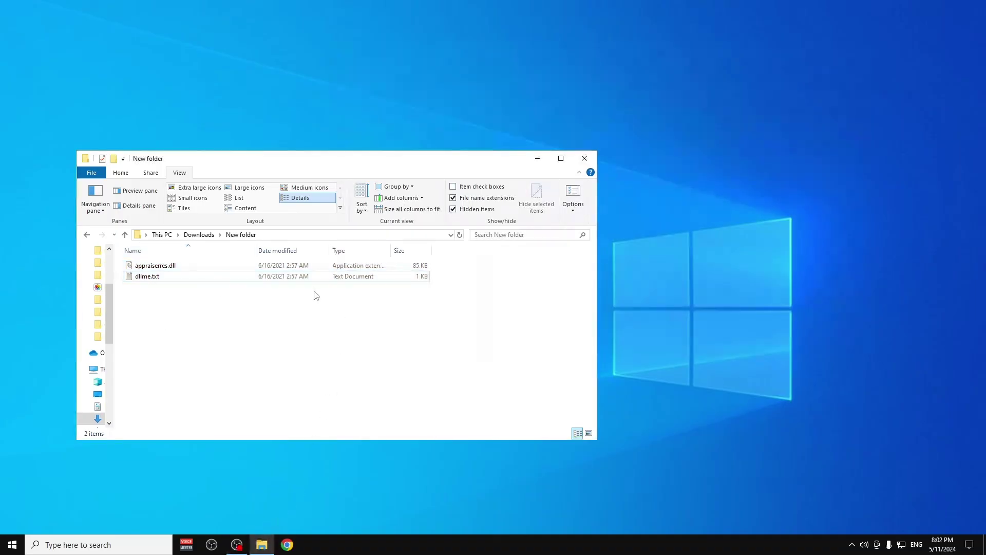
left_click_drag(348, 319, 181, 261)
right_click(180, 264)
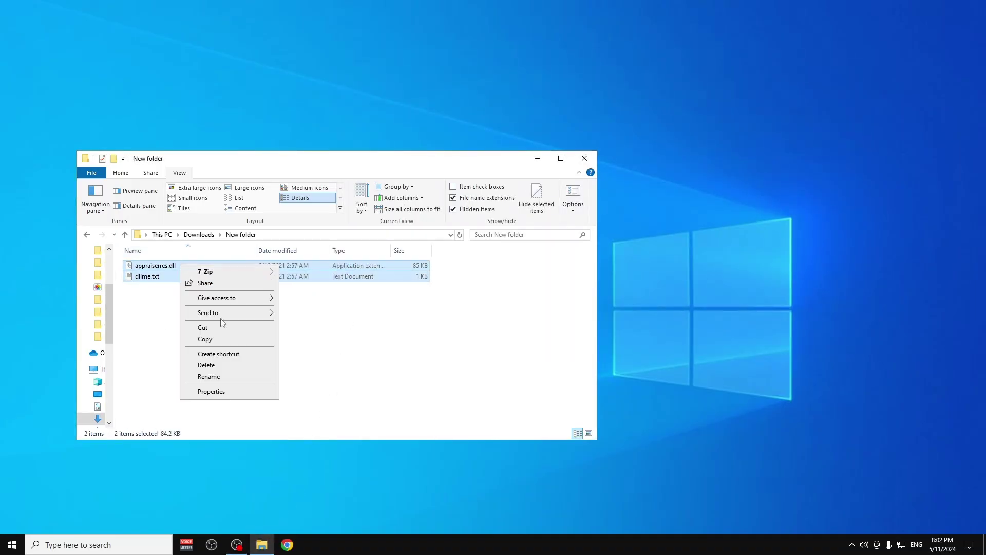
left_click(223, 339)
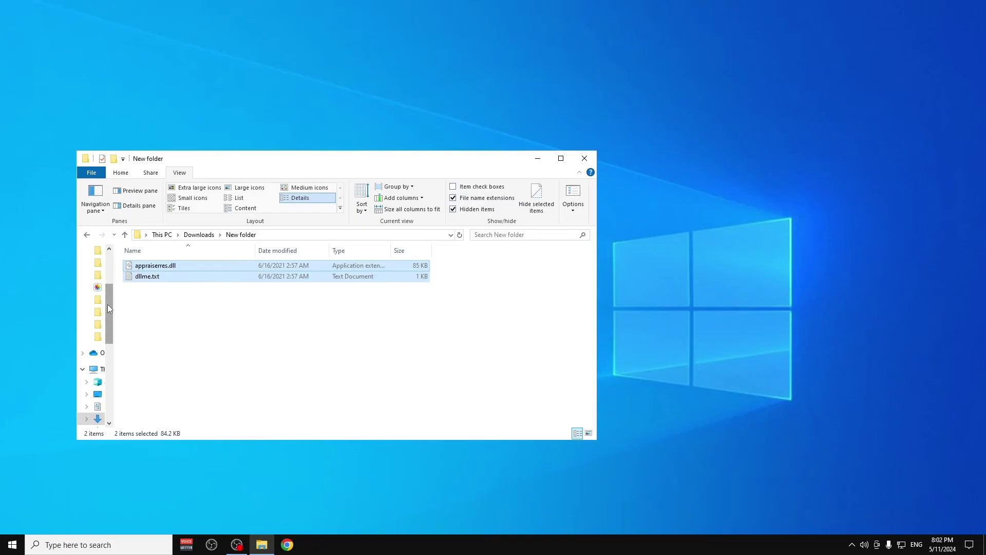
mouse_move(109, 308)
left_mouse_down()
mouse_move(97, 337)
mouse_move(106, 327)
left_mouse_up()
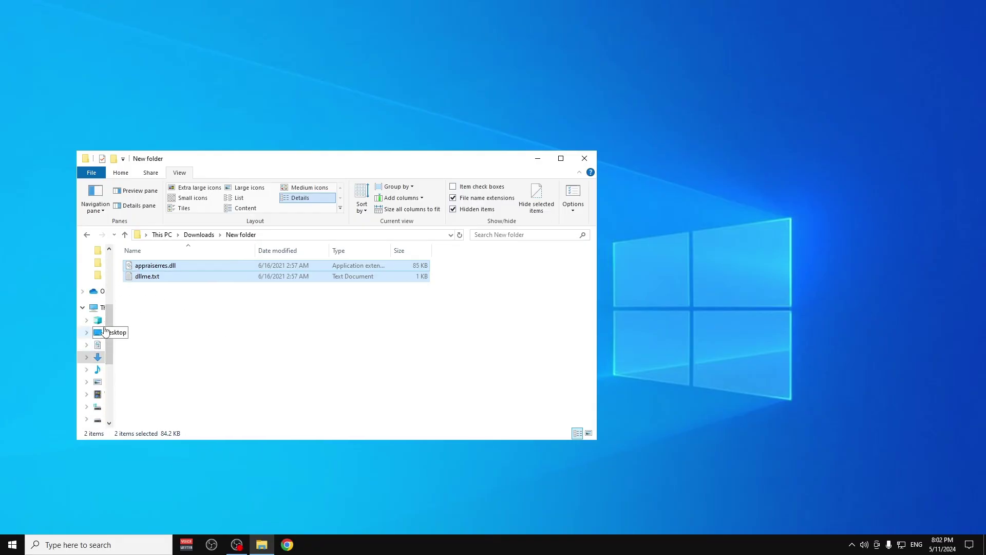
scroll(108, 326, "down", 1)
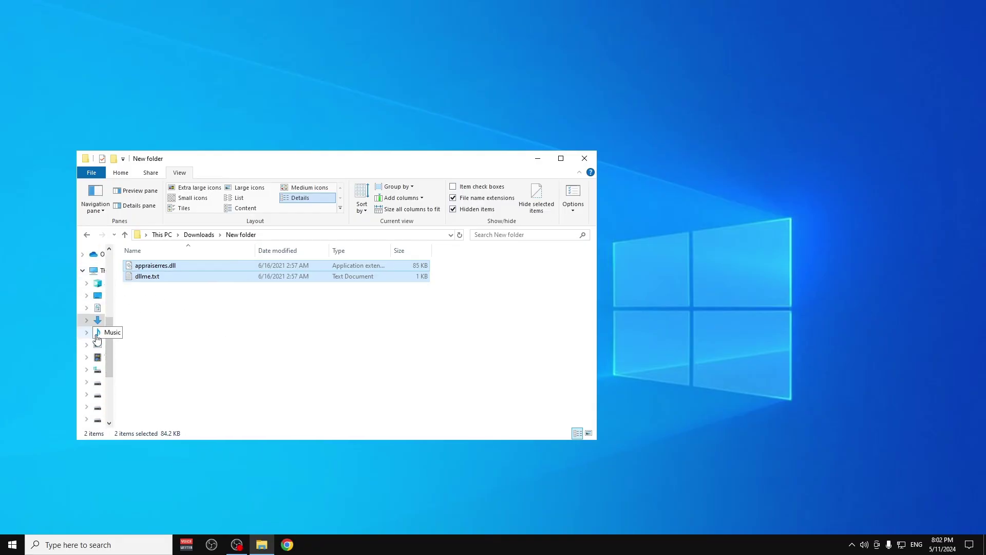
left_click_drag(111, 361, 113, 385)
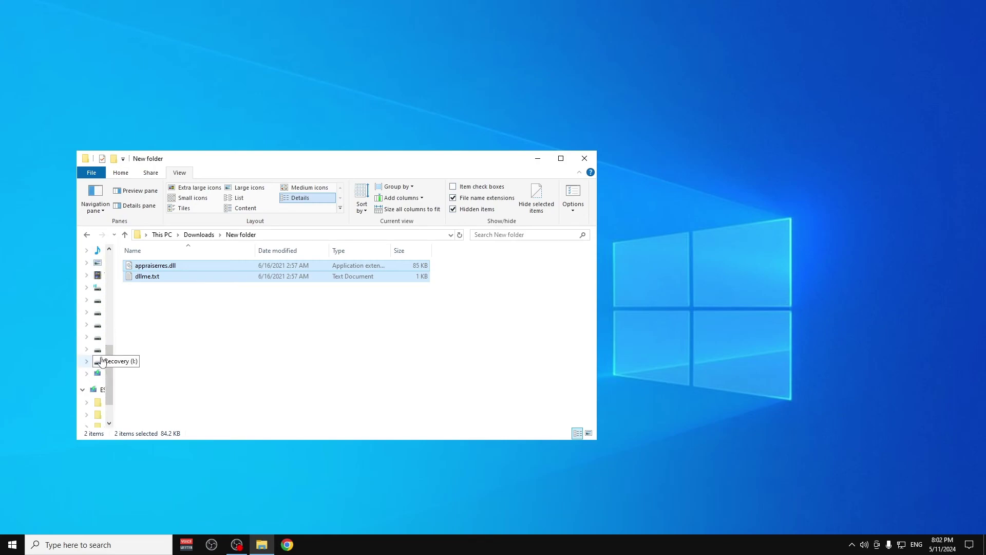
Step: Open ESD-ISO (J:), rearrange the Details columns, and open its sources folder
left_click(95, 375)
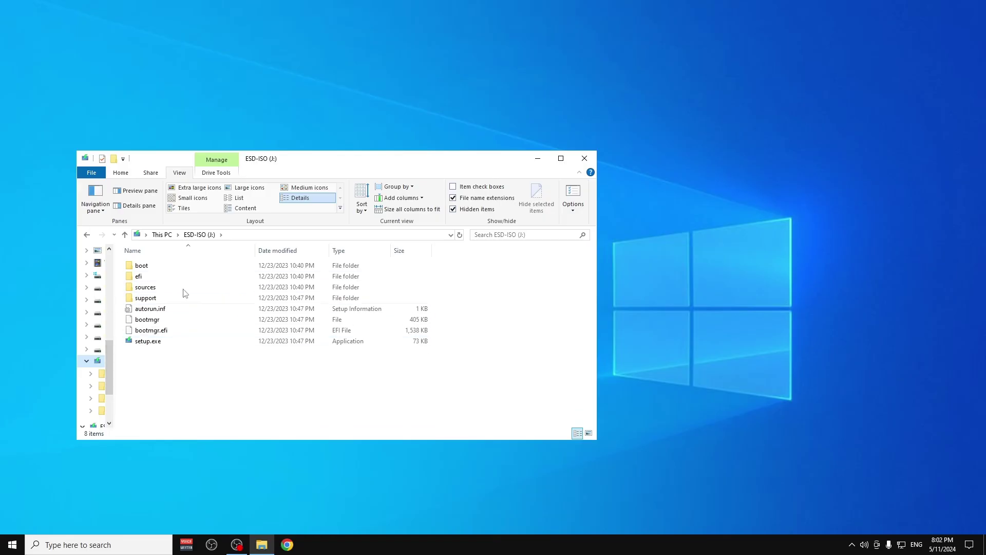
left_click_drag(322, 393, 380, 251)
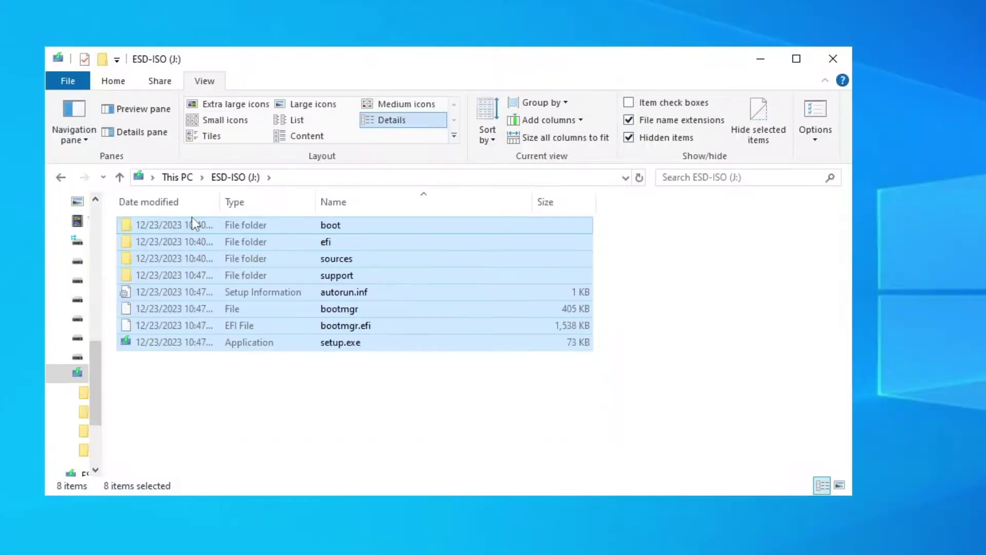
left_click_drag(155, 250, 317, 265)
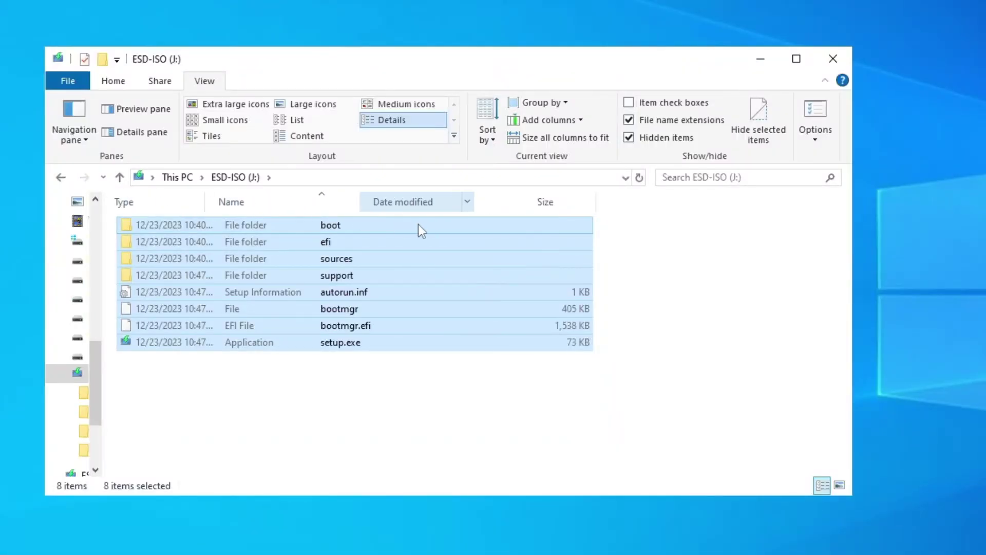
left_click_drag(418, 224, 425, 220)
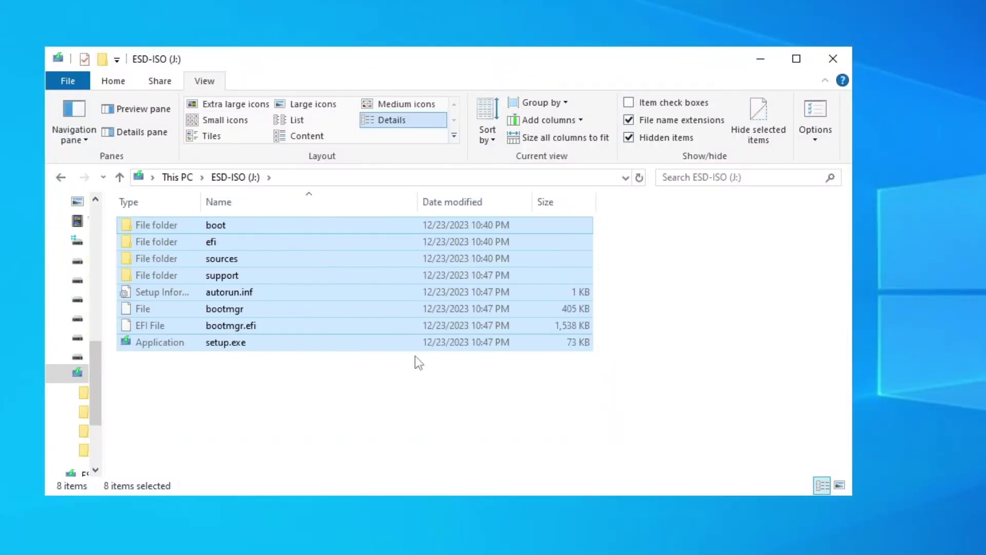
left_click_drag(529, 443, 315, 272)
left_click(316, 371)
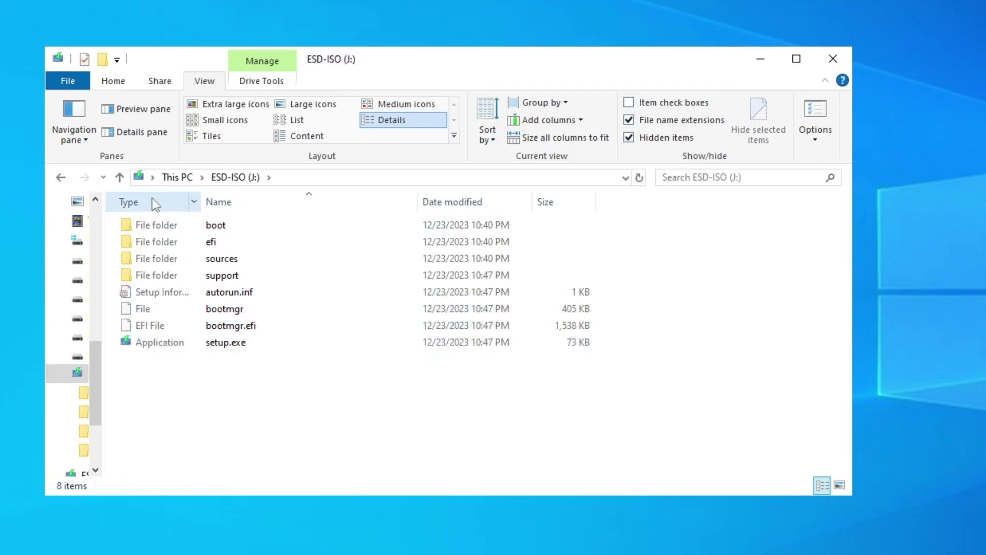
left_click_drag(152, 200, 310, 198)
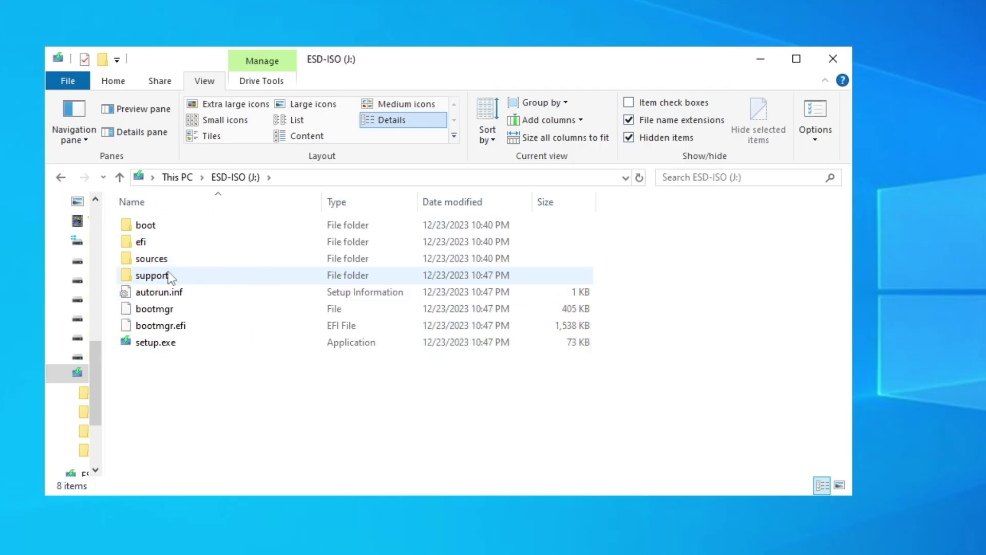
double_click(183, 257)
Step: Paste appraiserres.dll and dllme.txt into sources, replacing the old appraiserres.dll, leaving 187 items
right_click(719, 249)
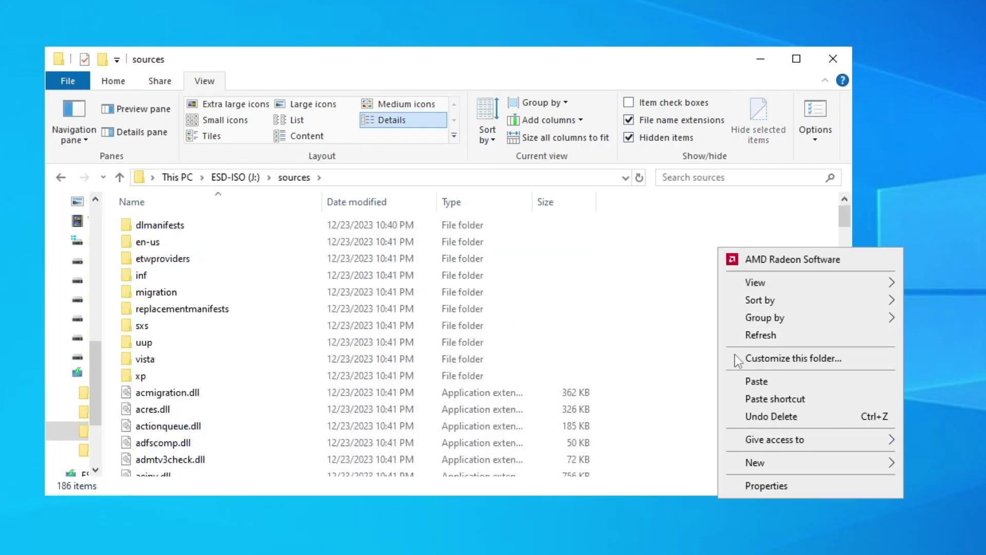
left_click(740, 381)
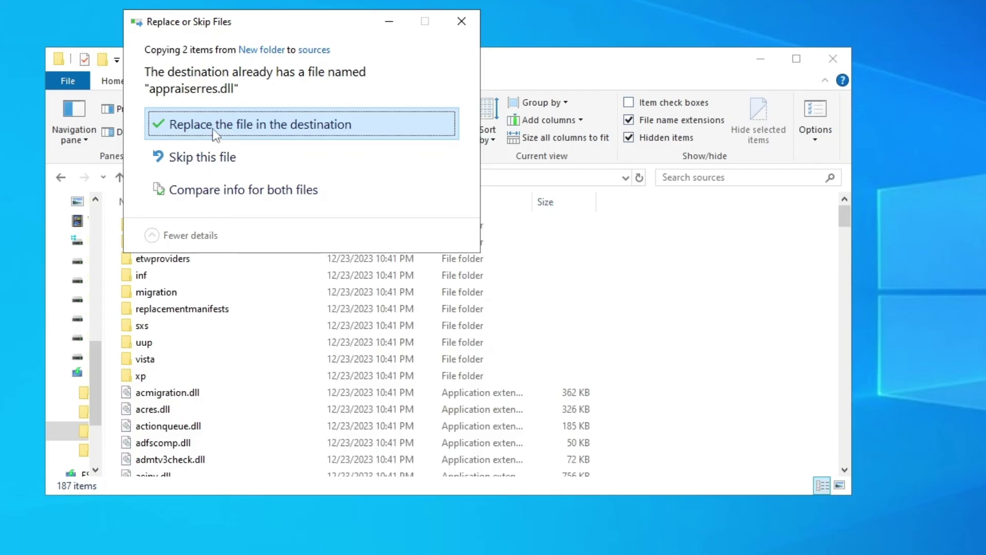
left_click(381, 119)
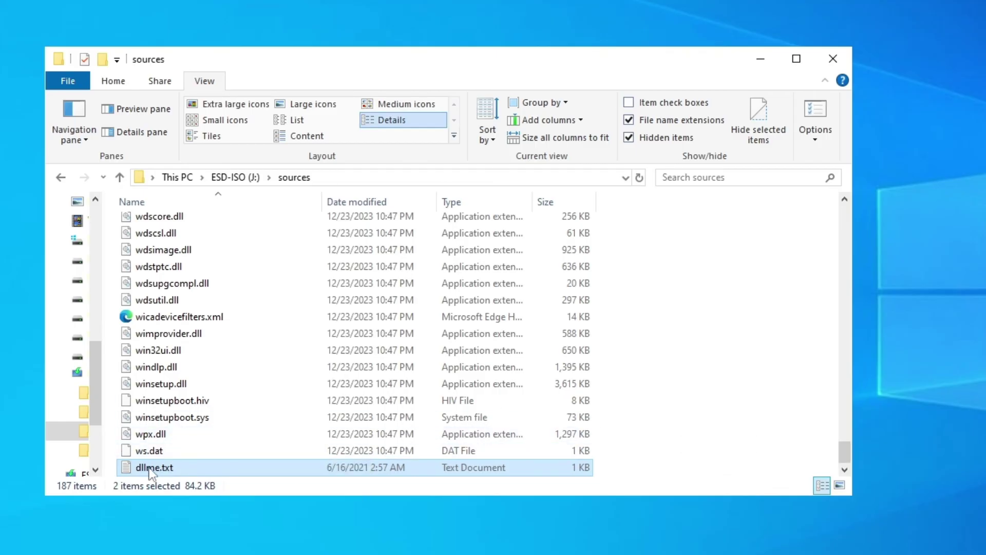
left_click_drag(846, 453, 830, 238)
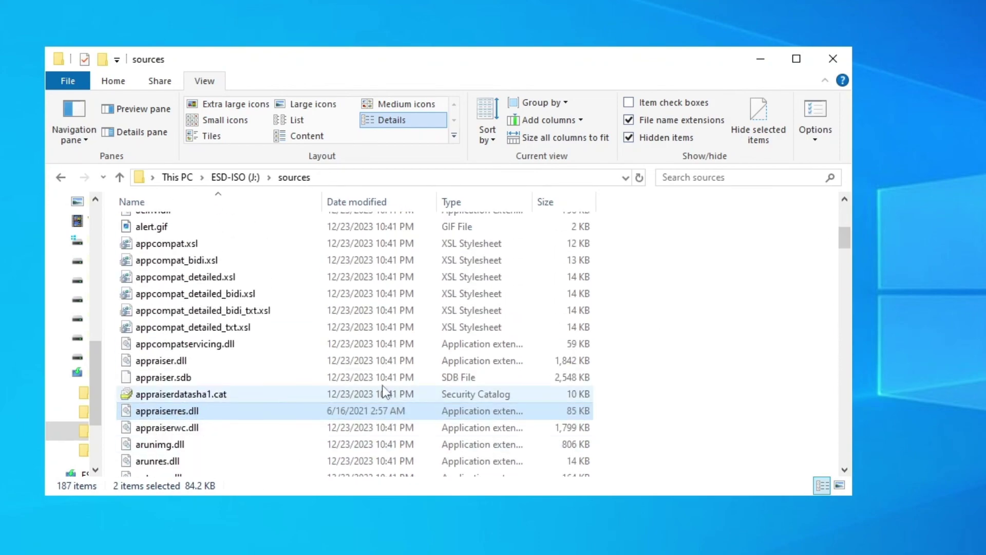
Step: Go back to the ESD-ISO (J:) root and view setup.exe's context menu without running it
left_click(757, 323)
left_click(61, 177)
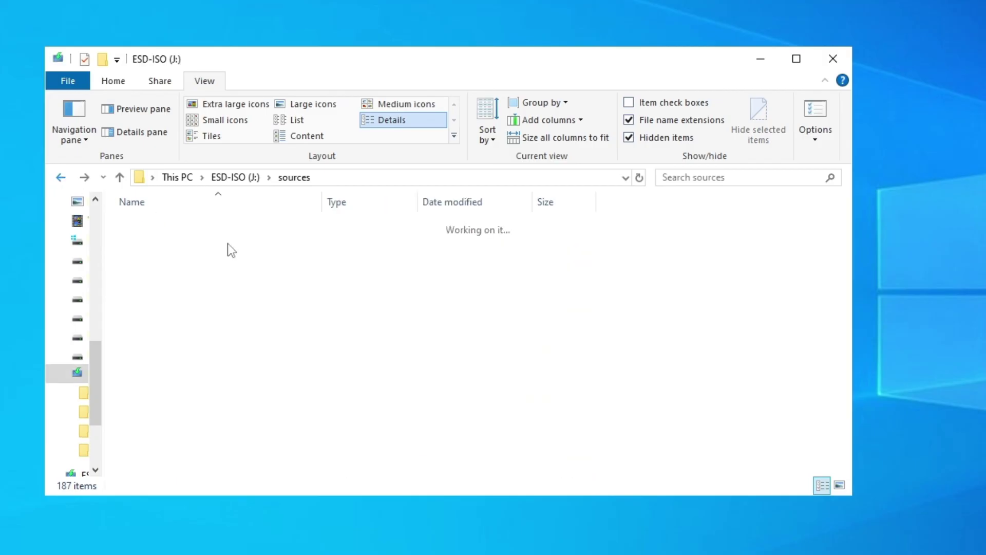
left_click(180, 344)
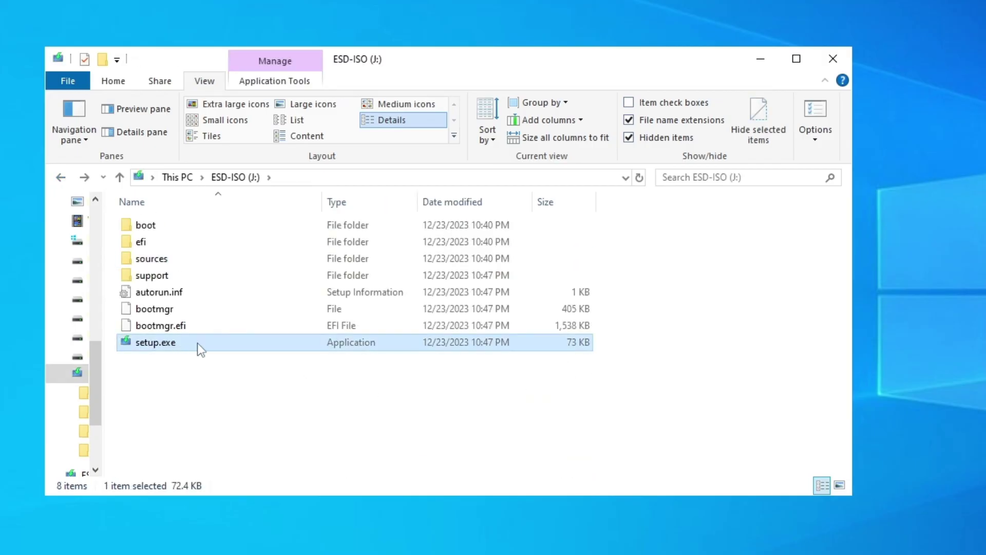
right_click(175, 340)
left_click(152, 370)
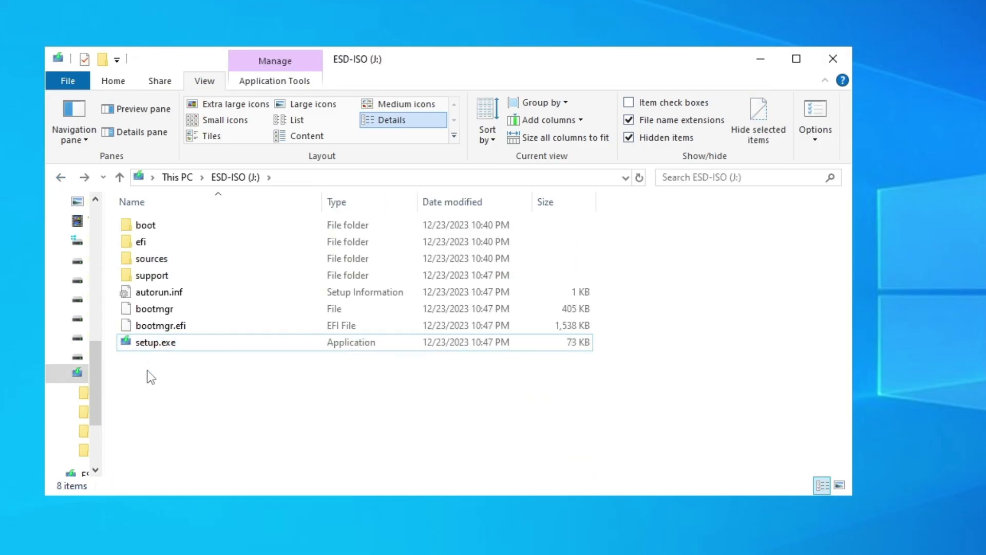
left_click(152, 370)
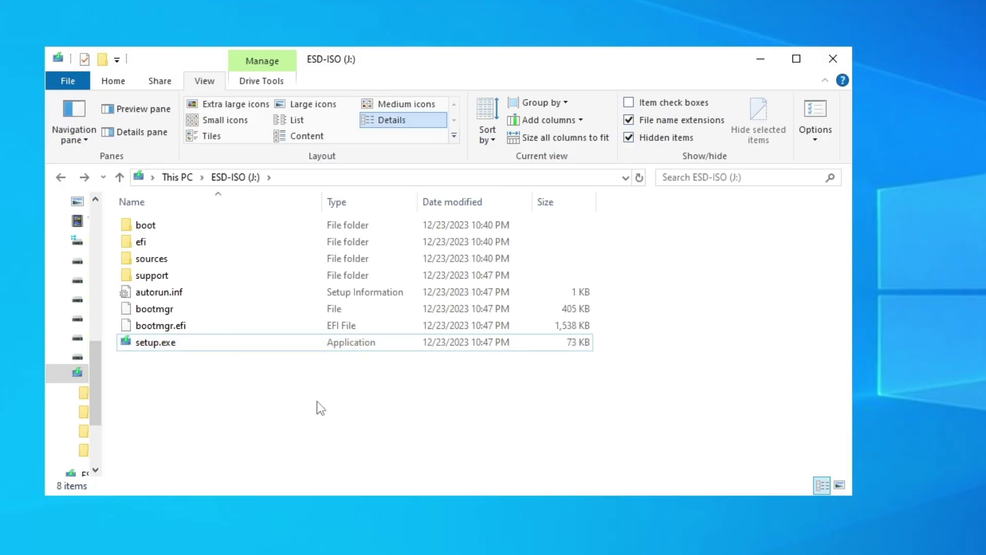